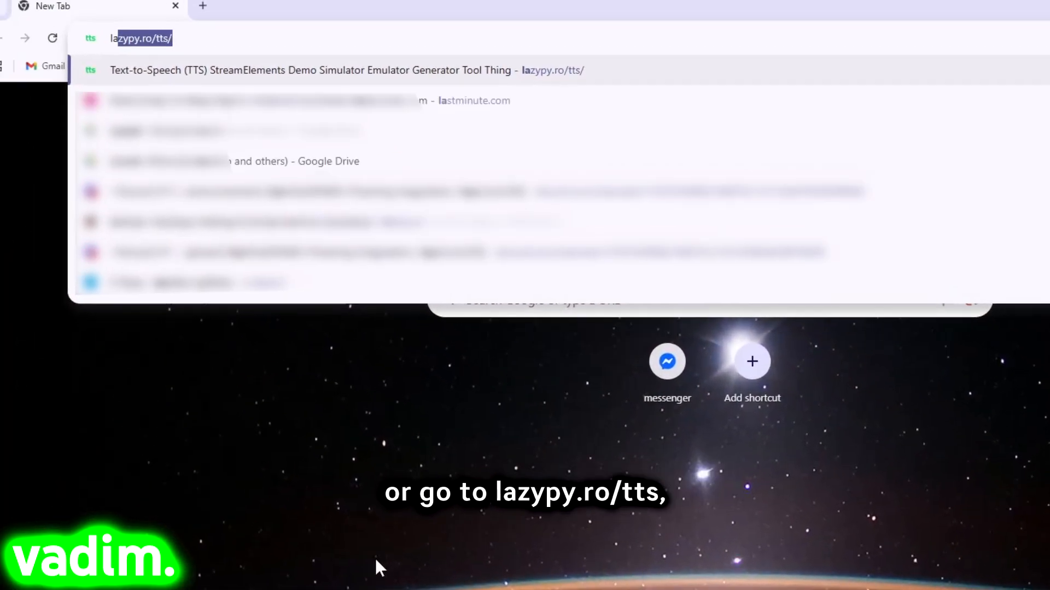
# - Open lazypy.ro/tts and generate speech for the text "This is a test" with the Joey (English, American) voice
pyautogui.press('Return')
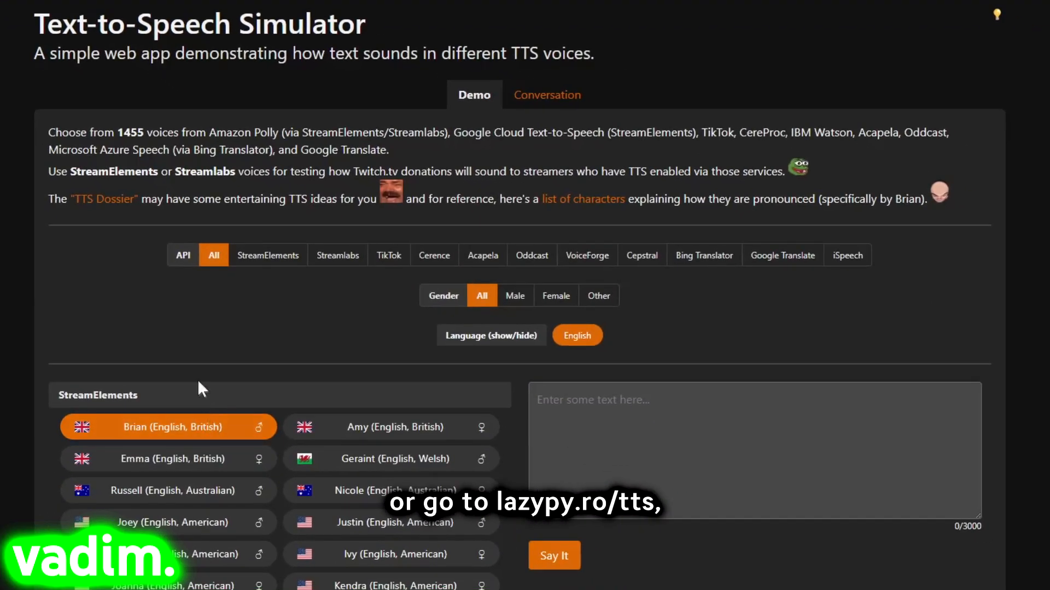
pyautogui.scroll(-3, 252, 437)
pyautogui.click(254, 570)
pyautogui.click(735, 481)
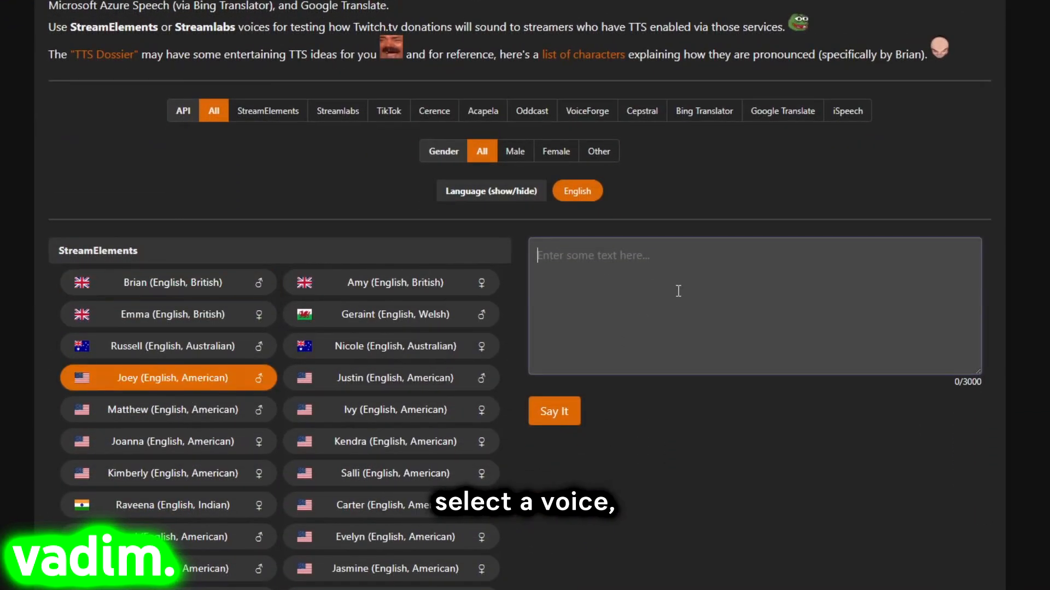
pyautogui.write('This is a test')
pyautogui.click(537, 420)
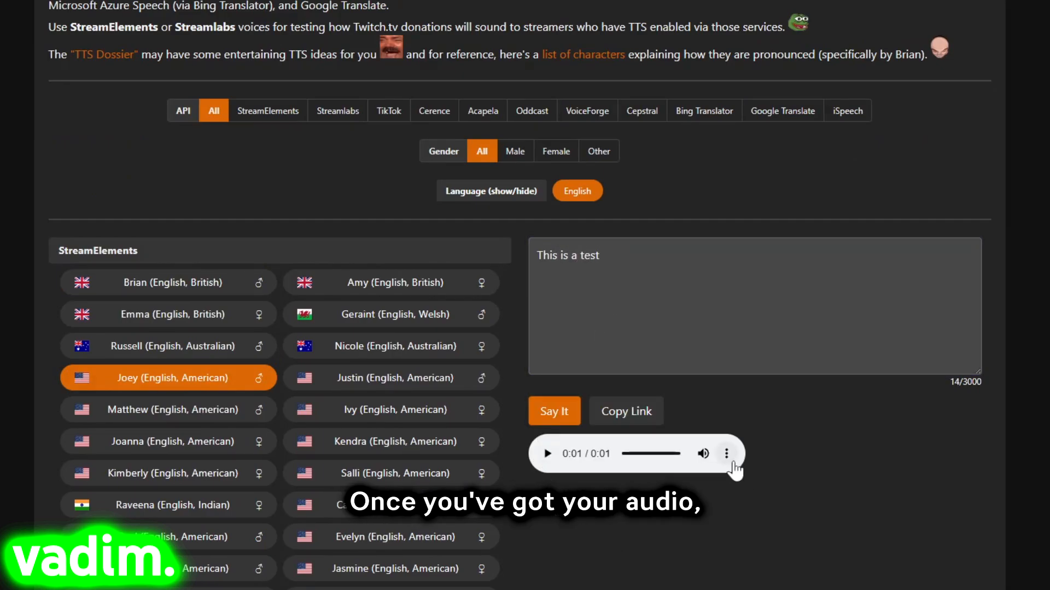
# - Download the generated speech to the downloads folder as the MP3 file "TTS Audio Clip"
pyautogui.click(726, 454)
pyautogui.click(711, 422)
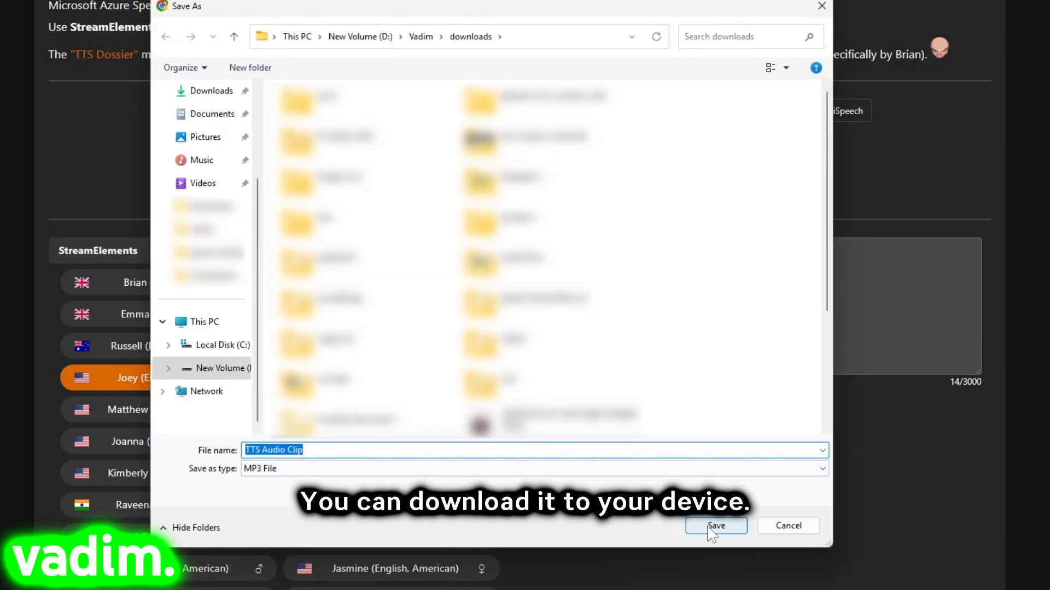
pyautogui.click(710, 526)
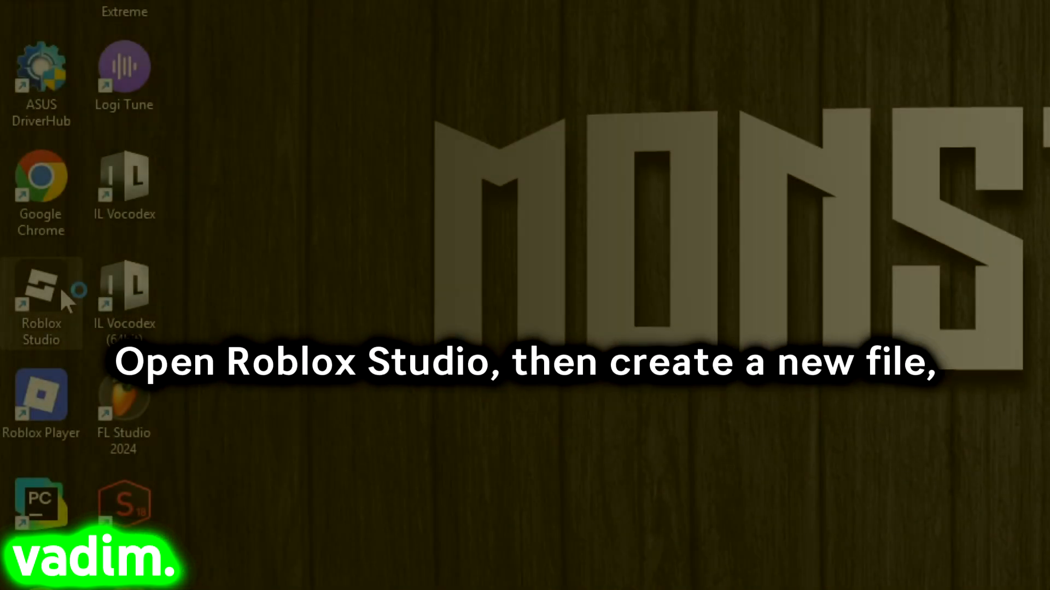
# - Switch to Roblox Studio, ignore the auto-recovered file and create a new experience
pyautogui.doubleClick(61, 286)
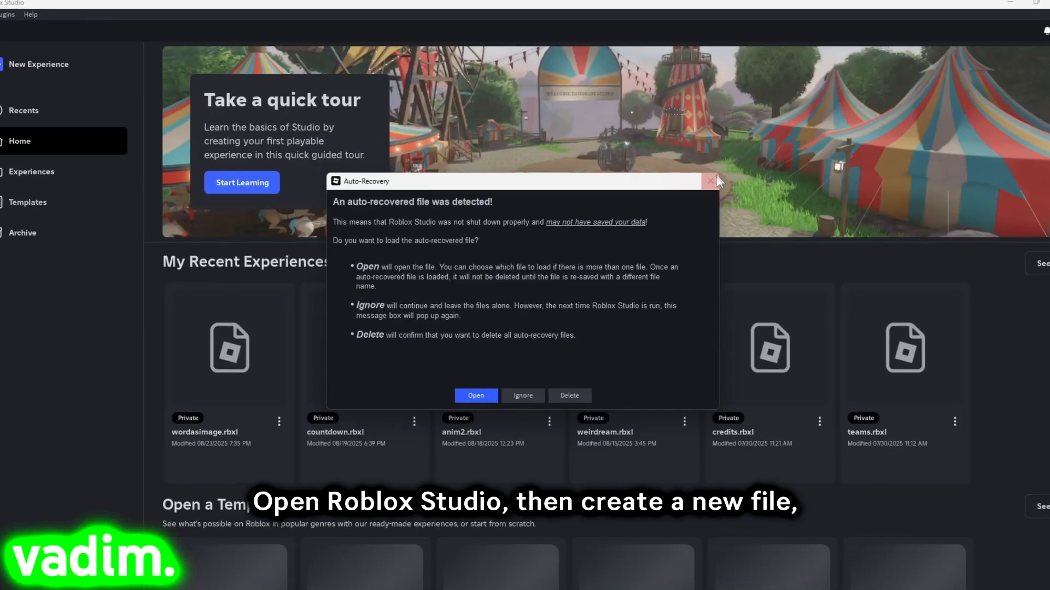
pyautogui.click(520, 394)
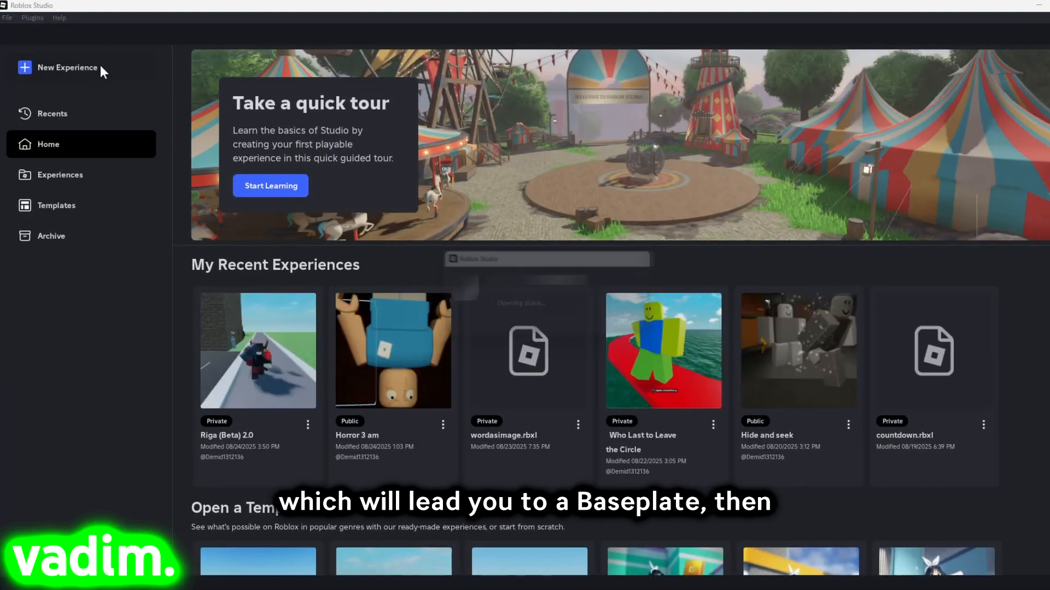
pyautogui.click(101, 69)
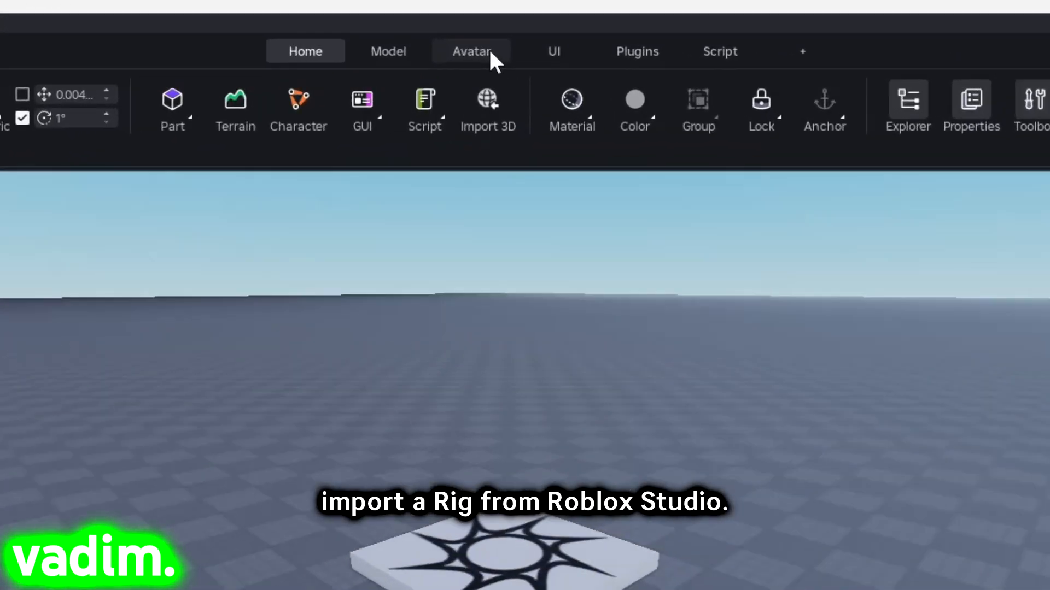
# - Generate an R15 masculine Block Avatar rig on the baseplate
pyautogui.click(508, 40)
pyautogui.click(362, 68)
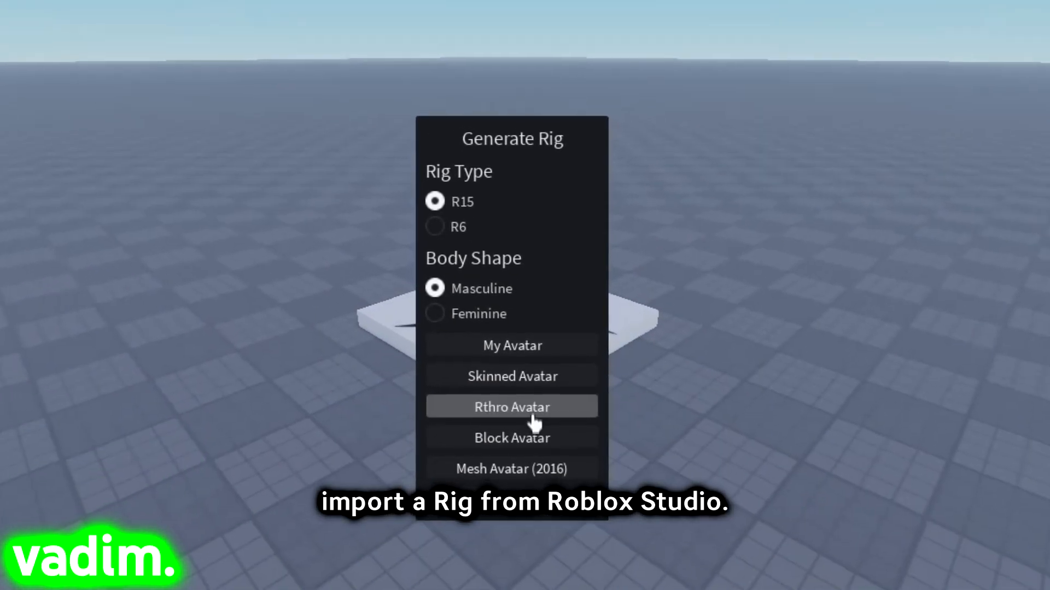
pyautogui.click(531, 438)
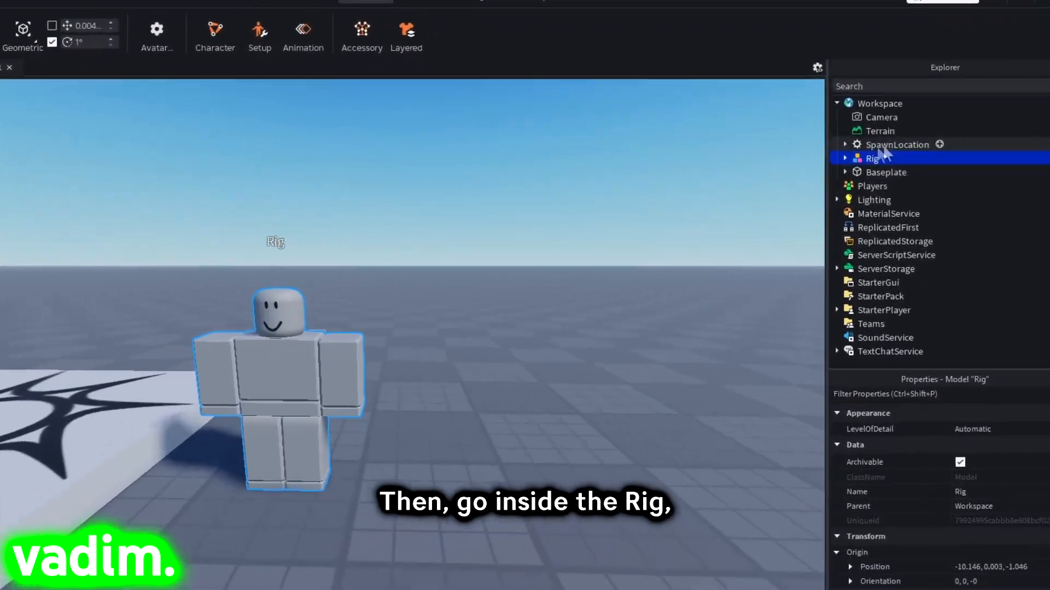
# - Select the face decal inside the Rig's Head
pyautogui.click(904, 170)
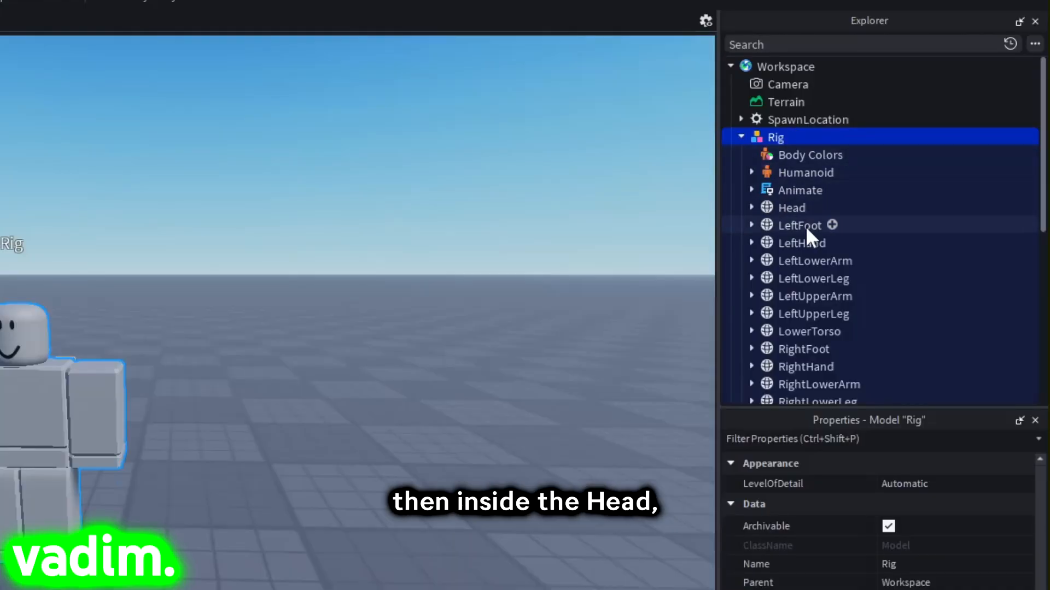
pyautogui.click(776, 210)
pyautogui.click(751, 206)
pyautogui.scroll(-3, 758, 229)
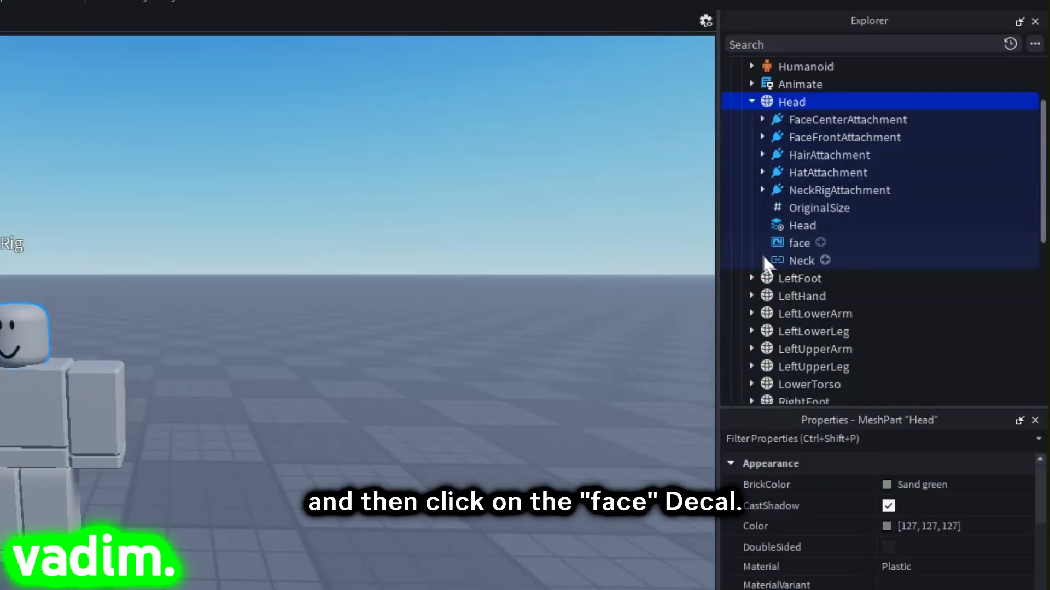
pyautogui.click(772, 241)
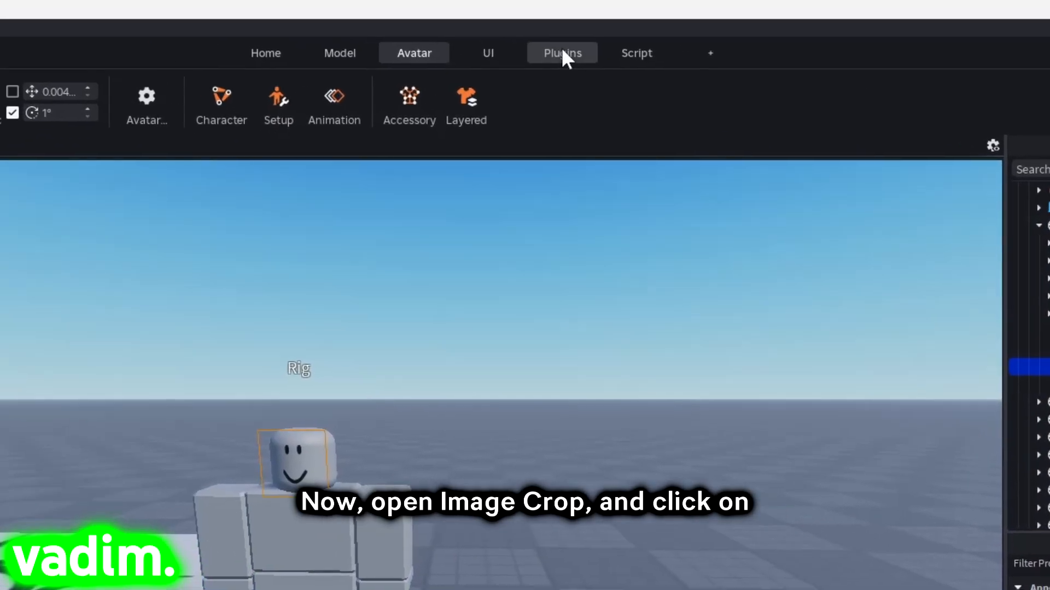
# - Load the selected face decal's image into the Image Crop plugin
pyautogui.click(563, 52)
pyautogui.click(32, 63)
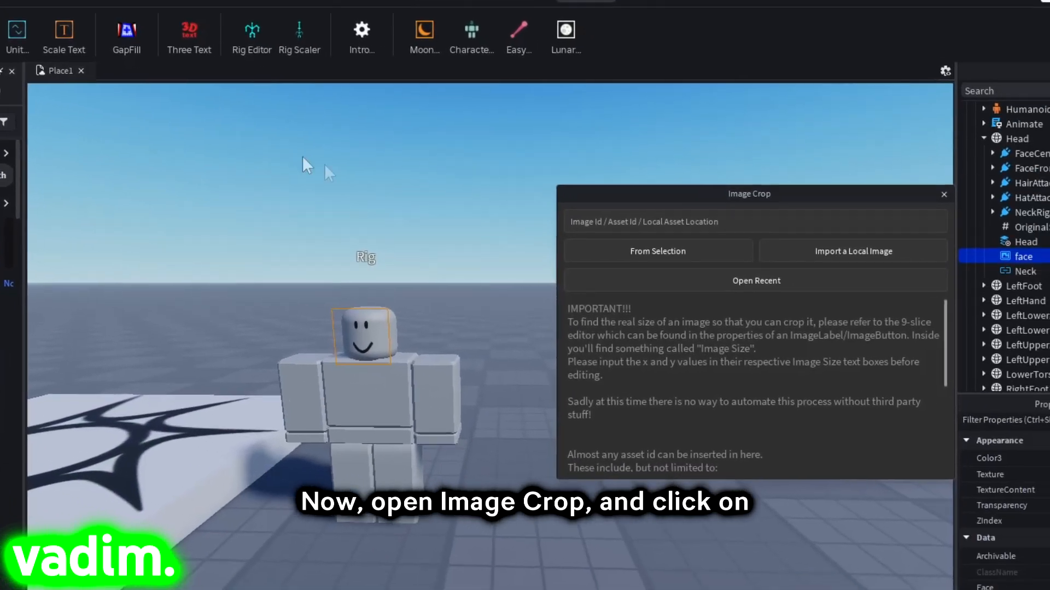
pyautogui.click(782, 280)
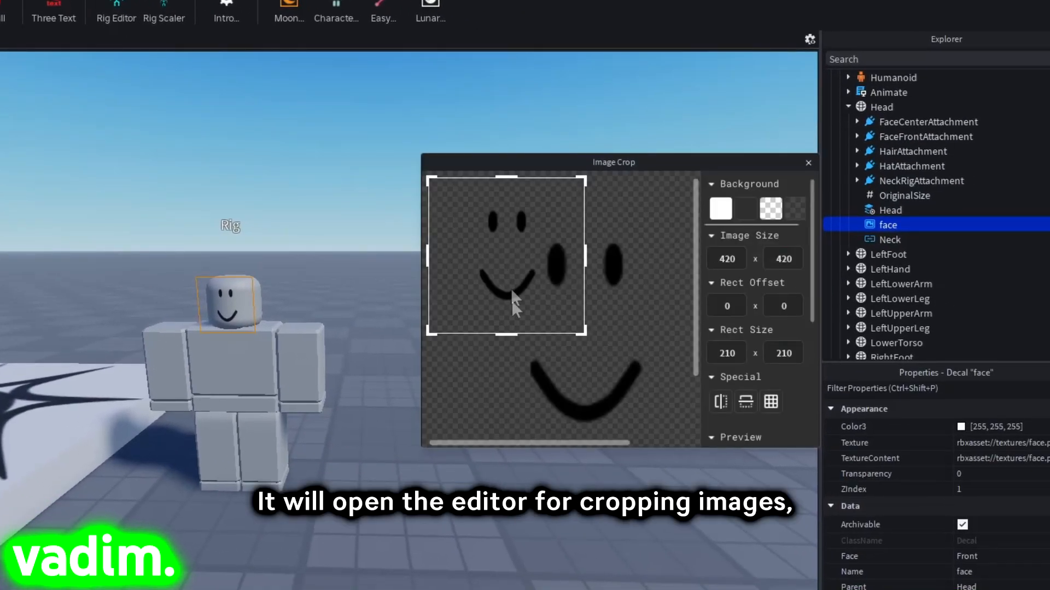
# - Crop the face image to just the mouth, with a rect offset of 7 x 49 and a rect size of 143 x 89
pyautogui.moveTo(507, 335); pyautogui.dragTo(513, 288)
pyautogui.moveTo(284, 274); pyautogui.dragTo(287, 236)
pyautogui.moveTo(323, 159); pyautogui.dragTo(337, 219)
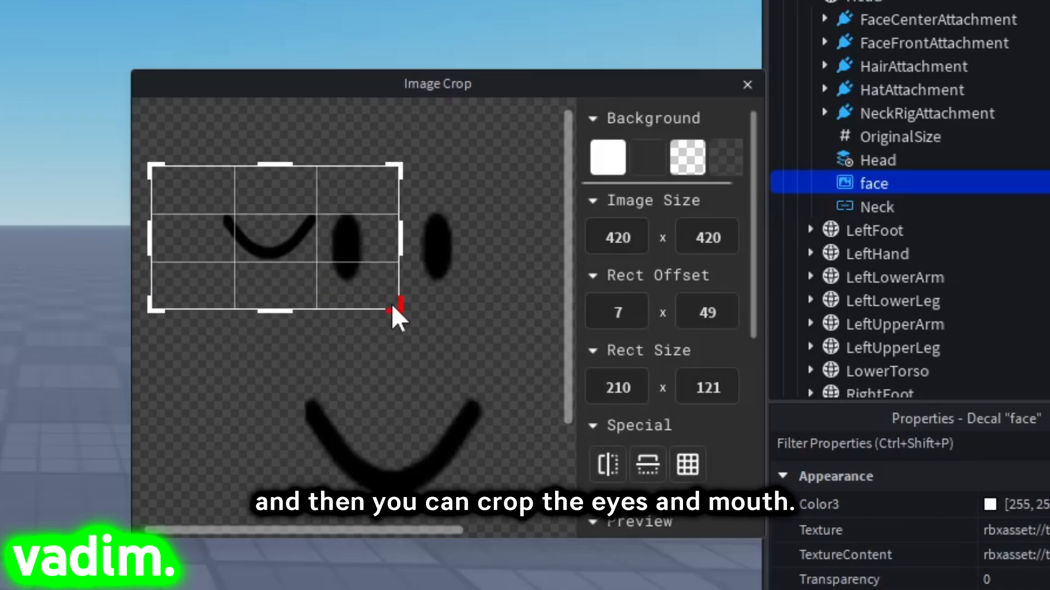
pyautogui.moveTo(394, 307); pyautogui.dragTo(317, 270)
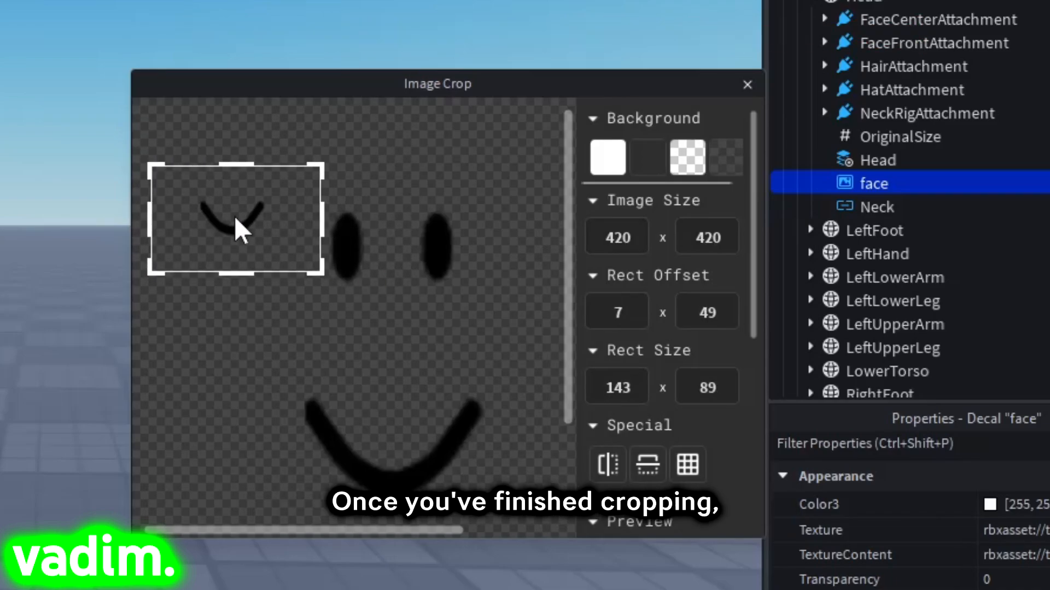
# - Insert the cropped mouth as an ImageLabel
pyautogui.scroll(-5, 705, 322)
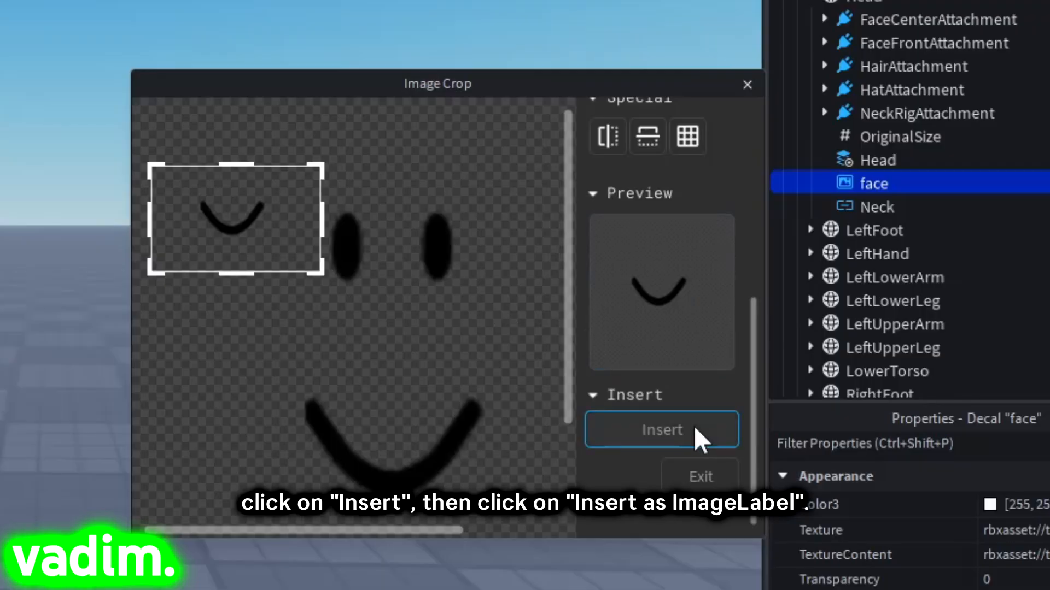
pyautogui.click(694, 425)
pyautogui.click(413, 323)
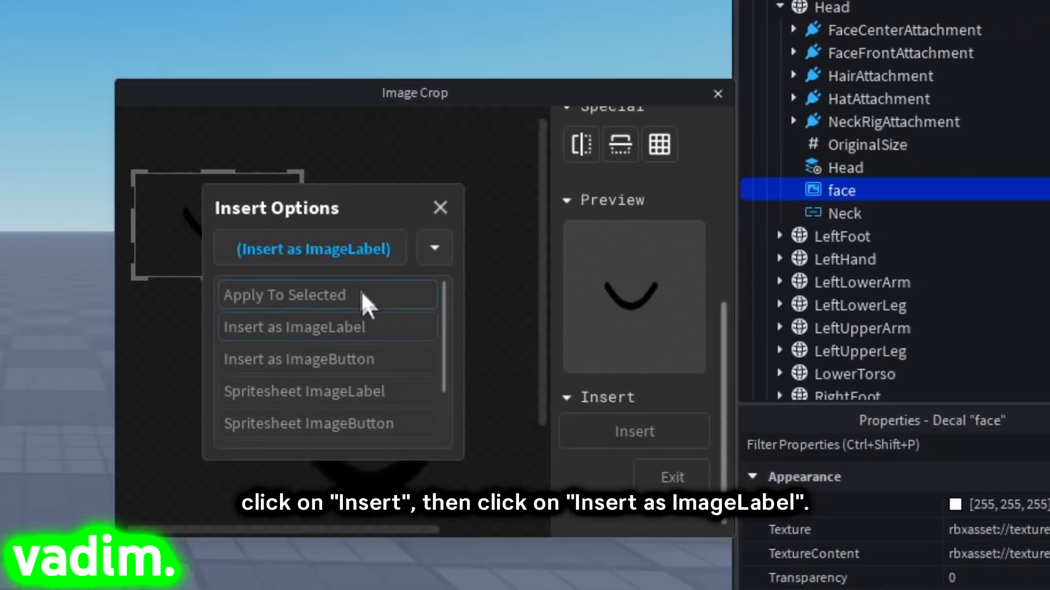
pyautogui.click(333, 243)
# - Add a ScreenGui and a SurfaceGui to StarterGui
pyautogui.scroll(-10, 740, 299)
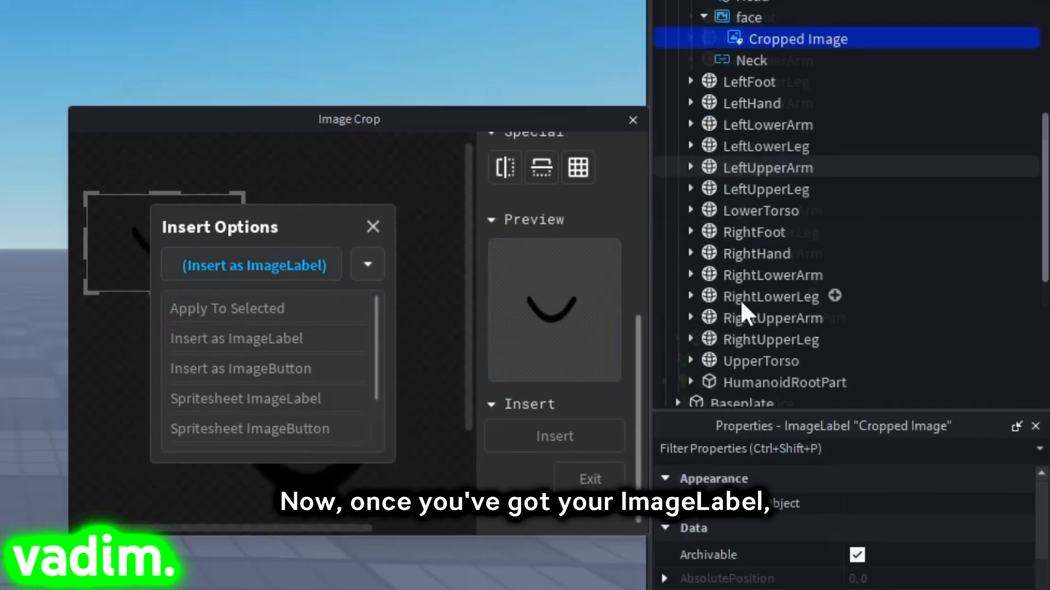
pyautogui.click(776, 268)
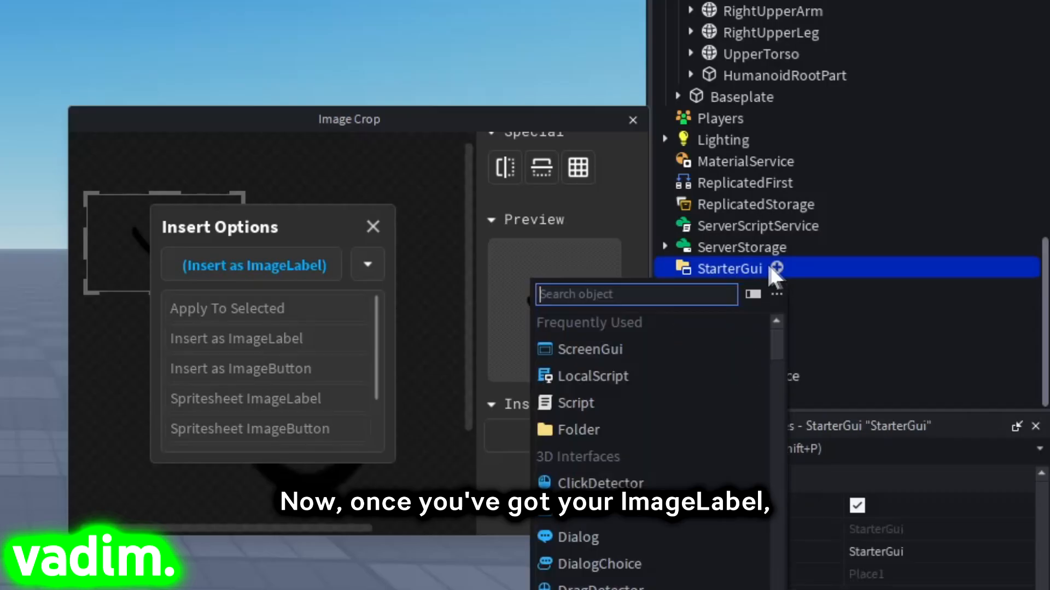
pyautogui.click(589, 349)
pyautogui.click(777, 268)
pyautogui.write('su')
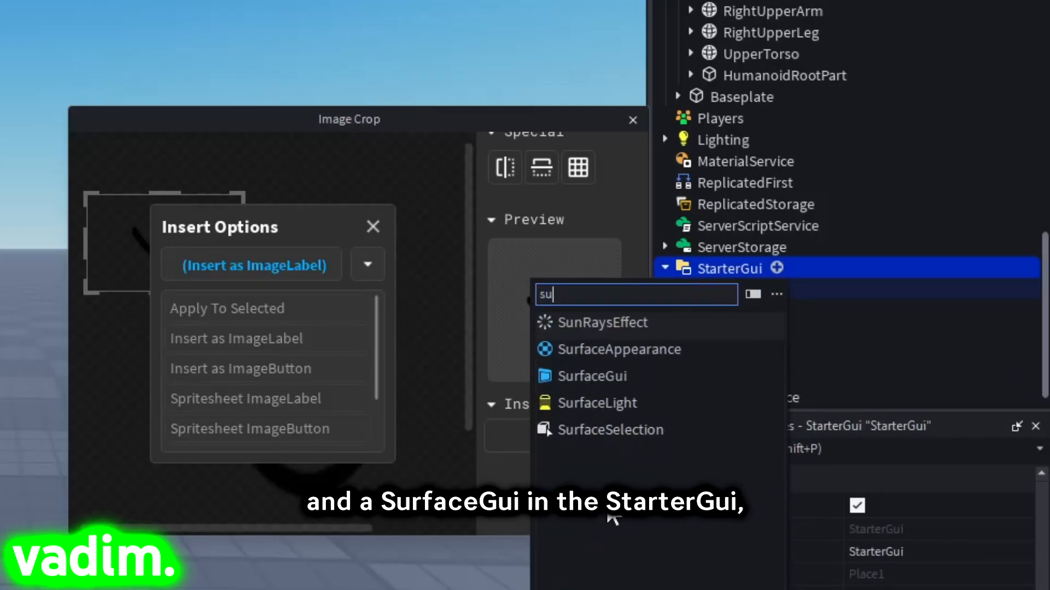
pyautogui.click(609, 376)
# - Move the Cropped Image label from the face decal into the SurfaceGui
pyautogui.scroll(10, 729, 261)
pyautogui.scroll(3, 735, 240)
pyautogui.moveTo(752, 308)
pyautogui.mouseDown()
pyautogui.moveTo(755, 366)
pyautogui.moveTo(763, 329)
pyautogui.moveTo(743, 292)
pyautogui.mouseUp()
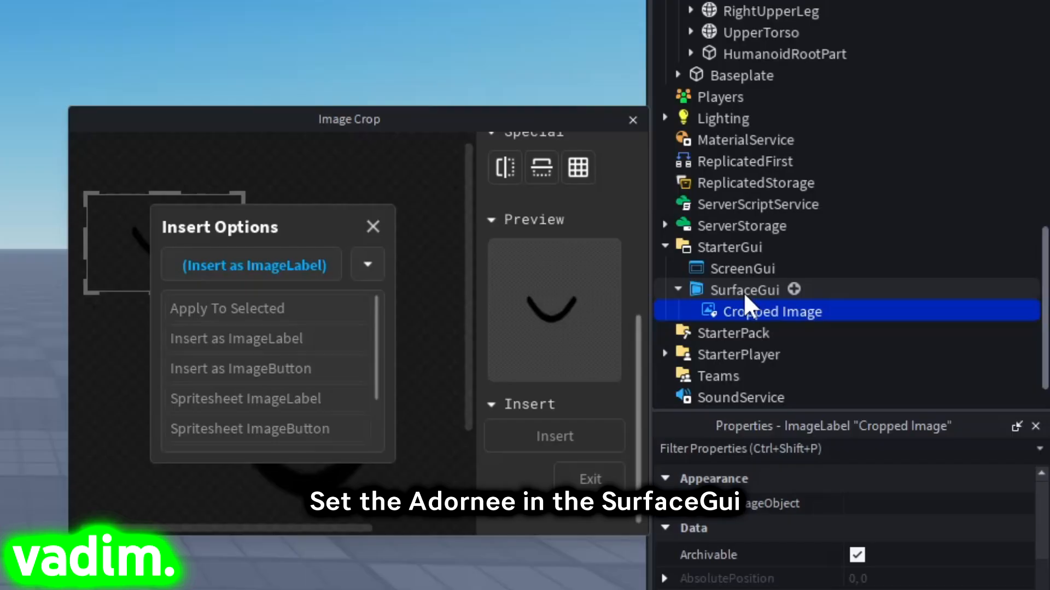
# - Set the SurfaceGui's Adornee to the Rig's head
pyautogui.click(743, 290)
pyautogui.click(857, 459)
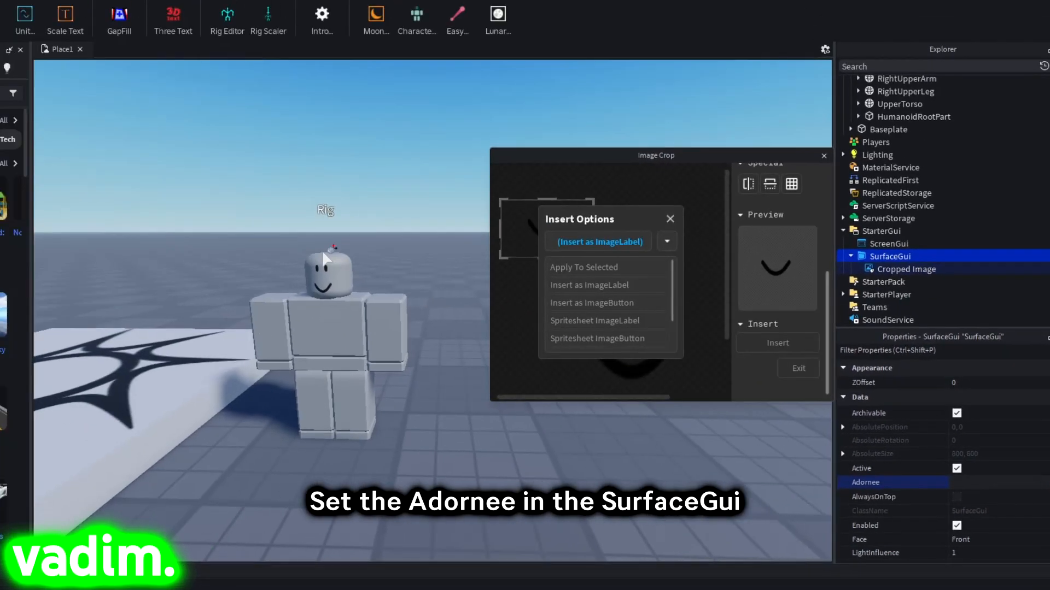
pyautogui.click(322, 261)
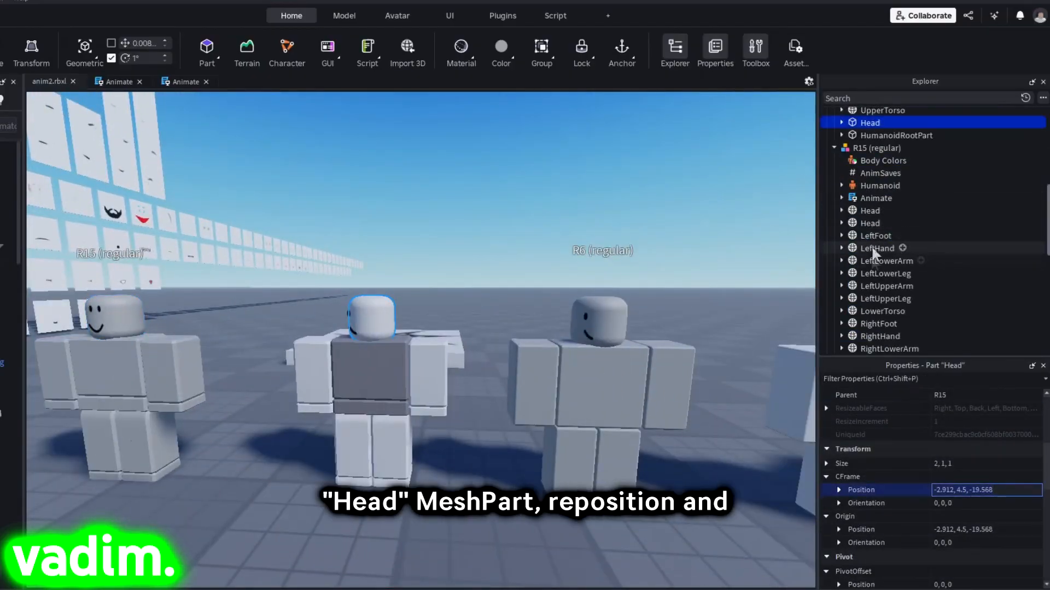
pyautogui.click(871, 235)
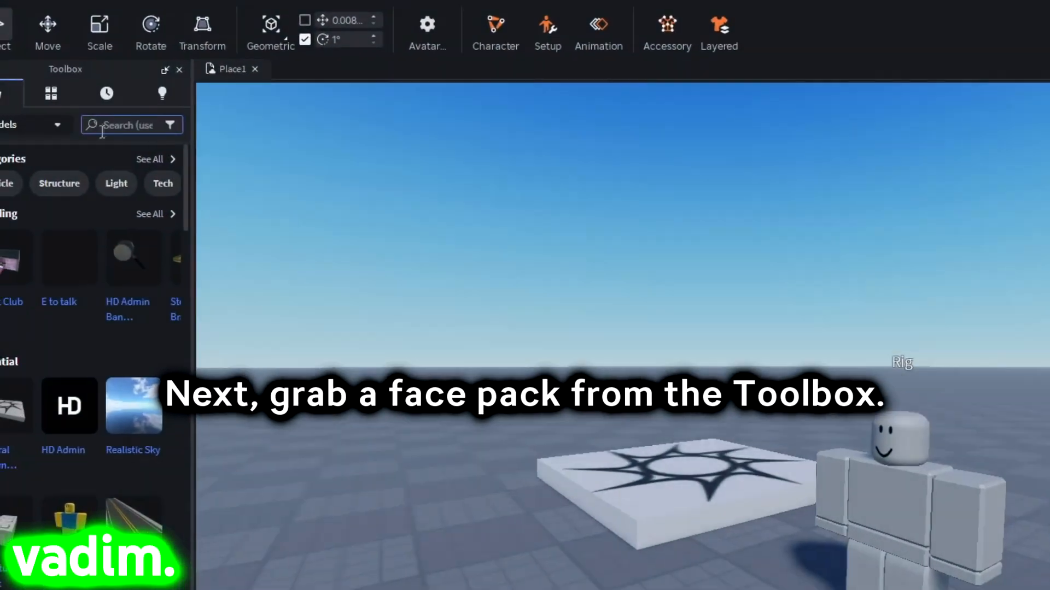
# - Search the Toolbox models for "face pack" and insert Deyi's Face pack into the workspace
pyautogui.click(217, 137)
pyautogui.write('fac')
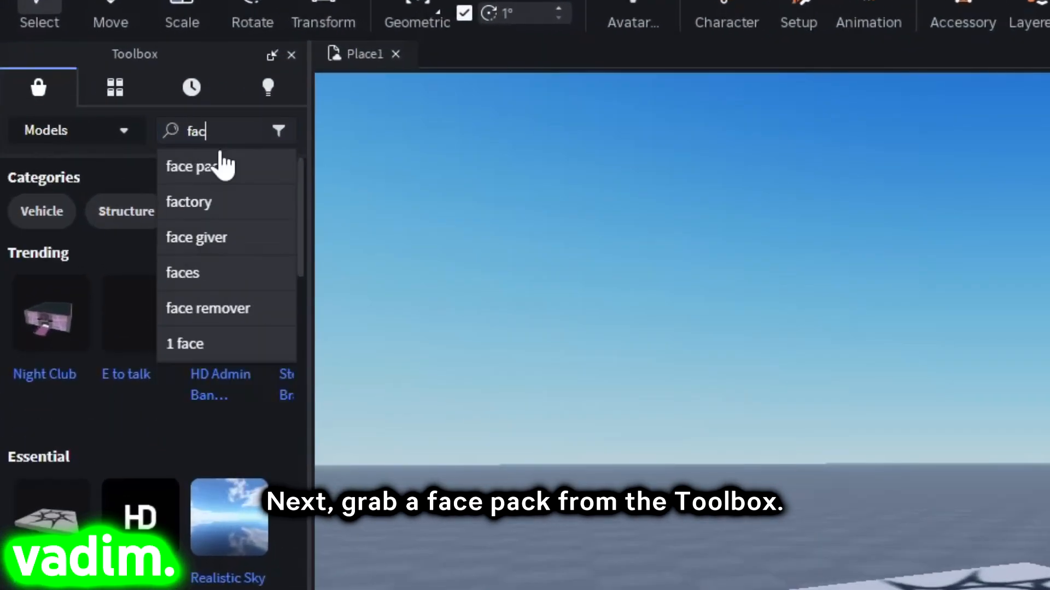
pyautogui.write('e pack')
pyautogui.click(223, 164)
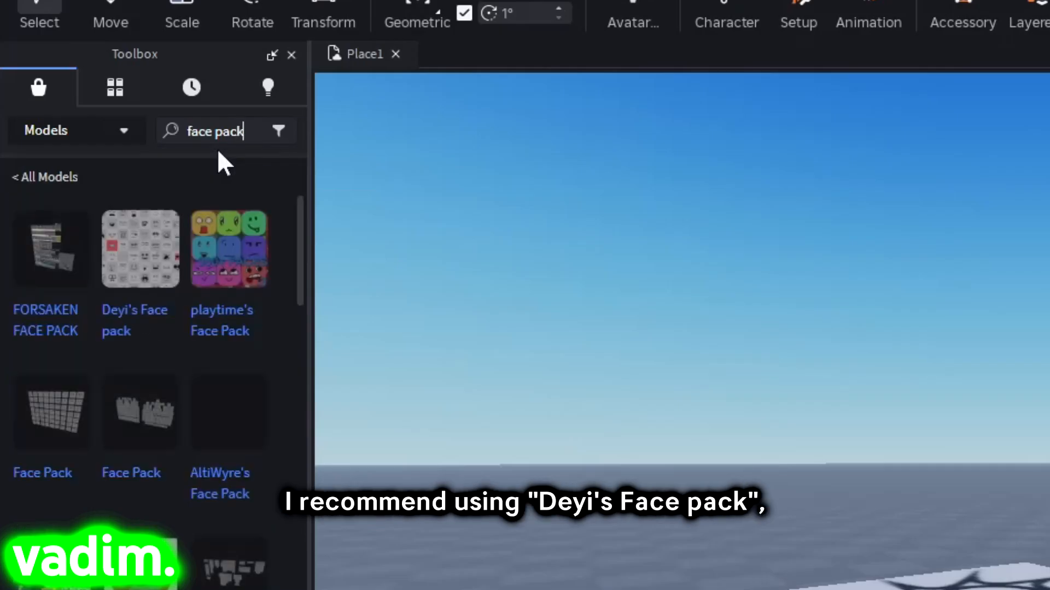
pyautogui.click(167, 295)
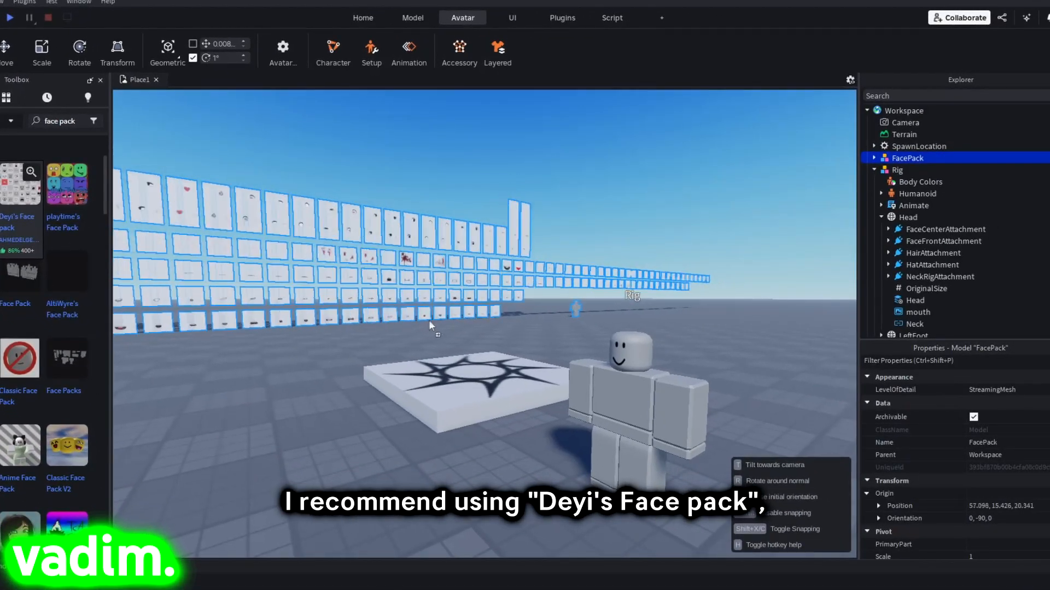
pyautogui.moveTo(537, 331); pyautogui.dragTo(585, 321, button='right')
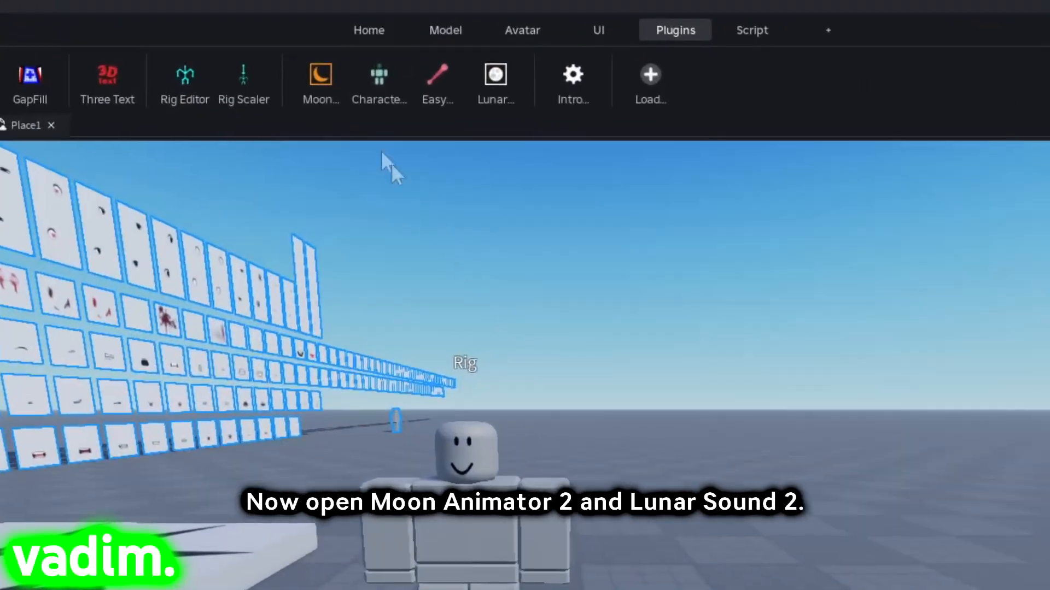
# - Open the Moon Animator and Lunar Sound 2 plugins and move the Moon Animator window clear of the rig
pyautogui.click(314, 73)
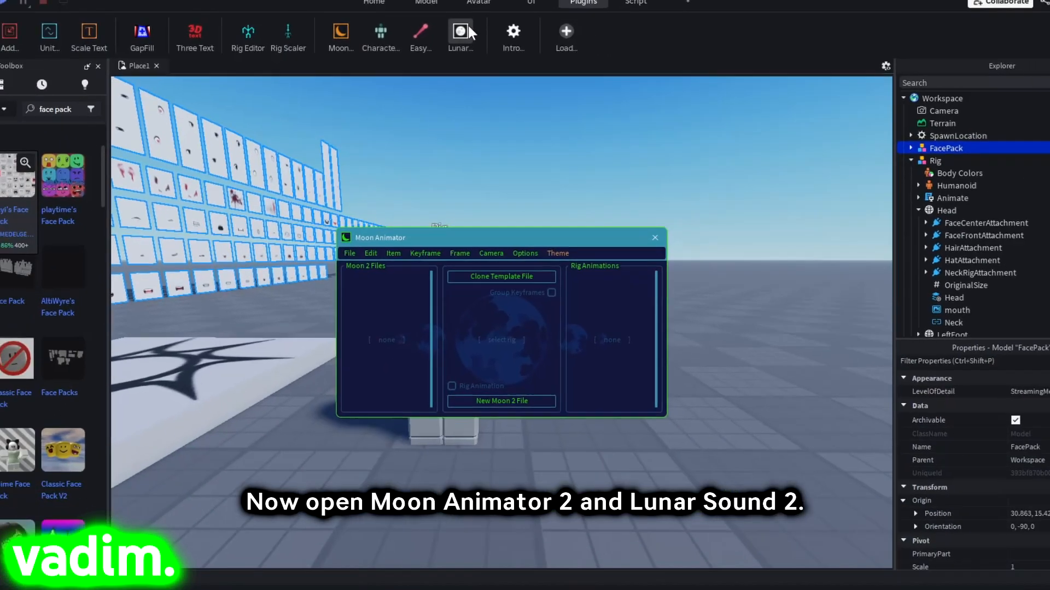
pyautogui.click(475, 25)
pyautogui.moveTo(544, 294); pyautogui.dragTo(550, 271)
pyautogui.moveTo(519, 224); pyautogui.dragTo(662, 131)
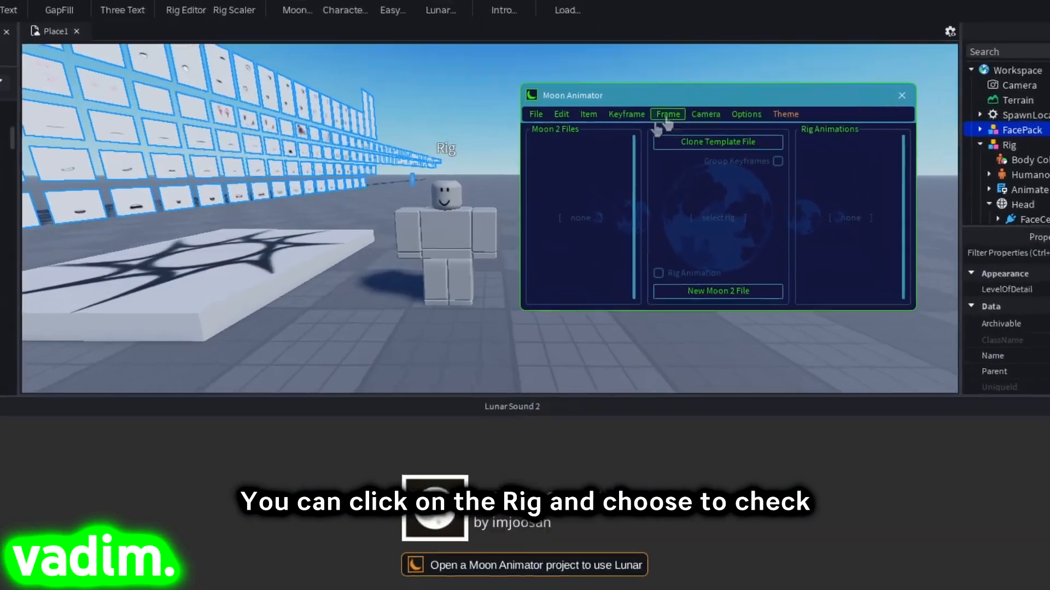
# - Create a new Moon 2 file for the Rig with the Rig Animation option unchecked
pyautogui.click(465, 229)
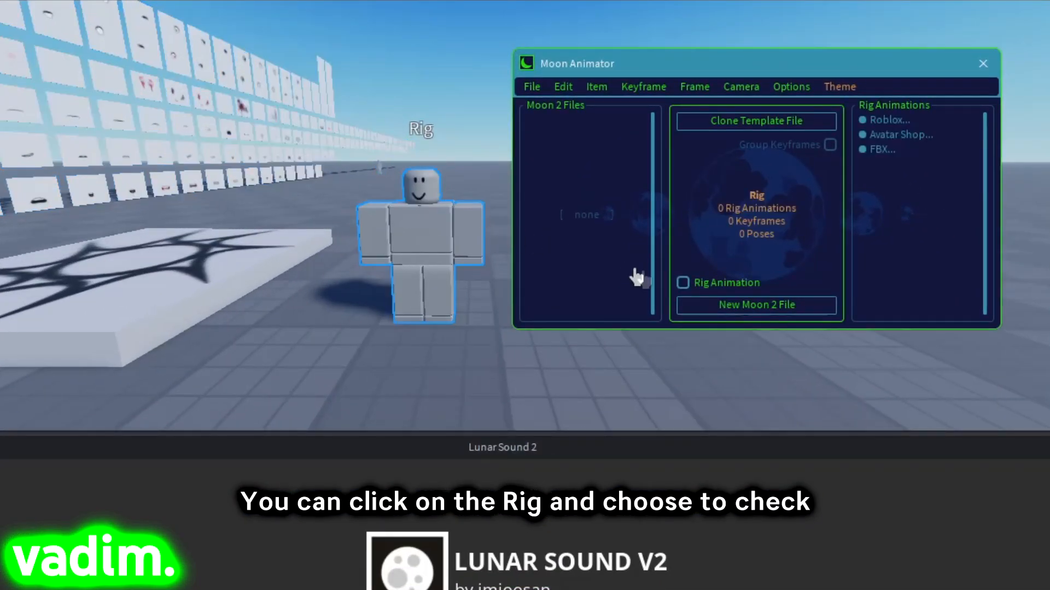
pyautogui.click(683, 283)
pyautogui.click(684, 284)
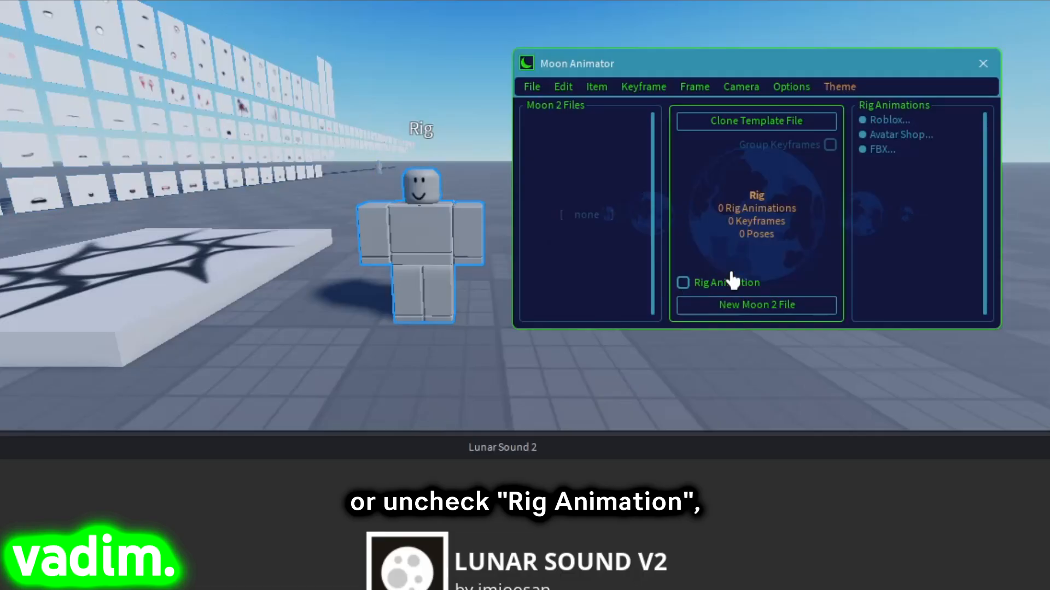
pyautogui.click(779, 306)
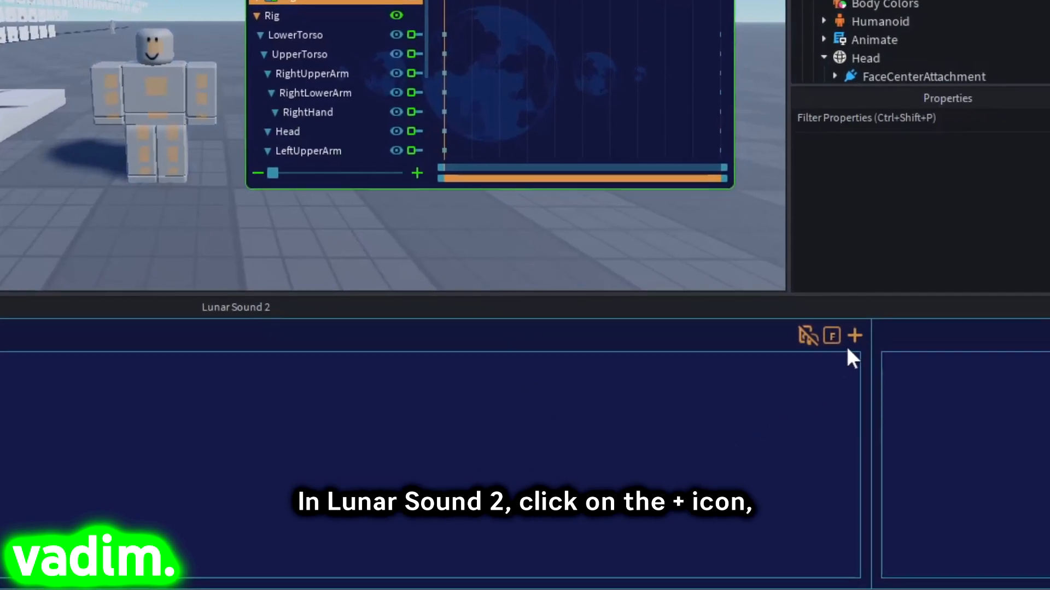
# - Add a new sound in Lunar Sound 2 and load the TTS Audio Clip MP3 from the downloads folder into it
pyautogui.click(854, 335)
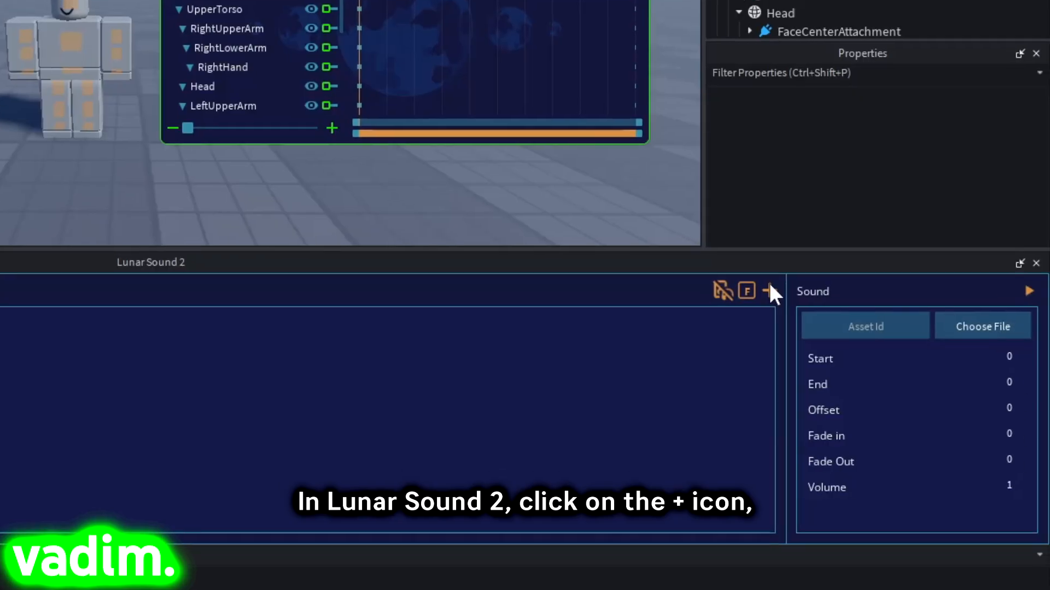
pyautogui.click(984, 331)
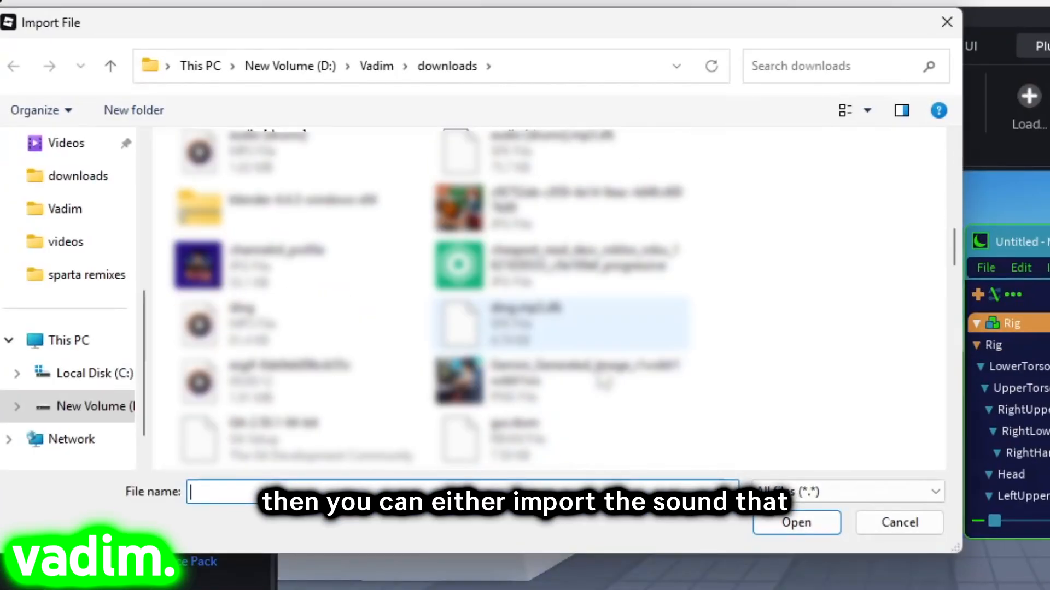
pyautogui.scroll(-15, 604, 383)
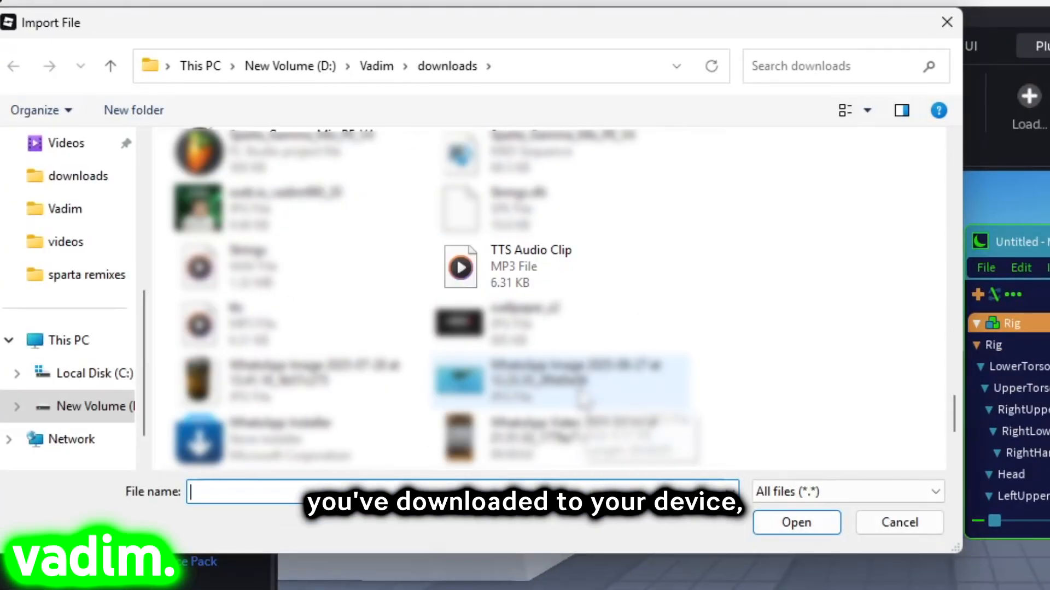
pyautogui.scroll(-3, 583, 402)
pyautogui.scroll(2, 522, 246)
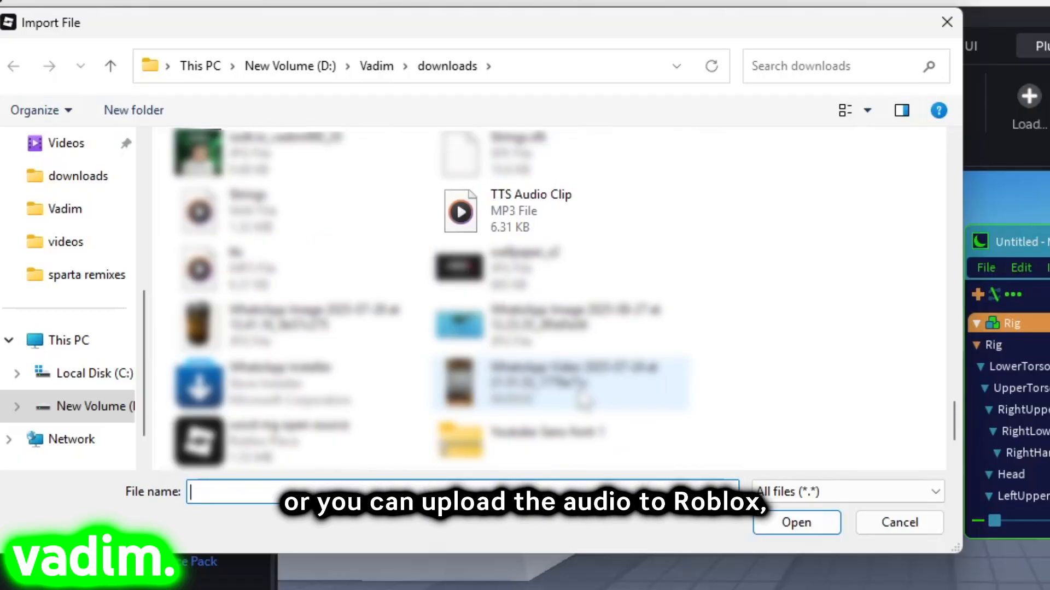
pyautogui.click(522, 227)
pyautogui.click(799, 522)
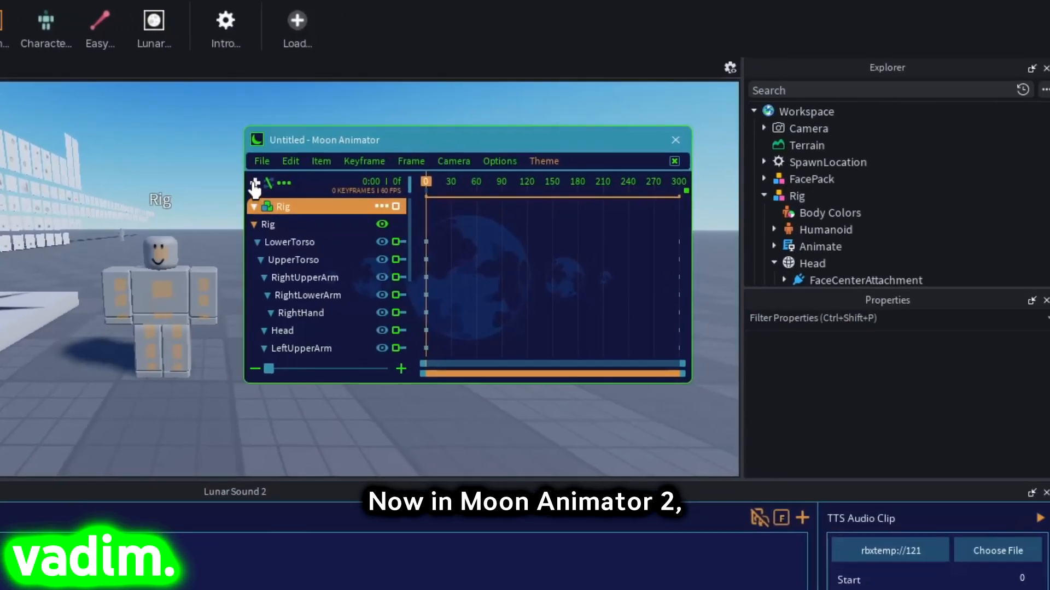
# - Add the head's mouth Decal to the Moon Animator file with its Transparency and Texture properties enabled
pyautogui.click(255, 183)
pyautogui.scroll(-5, 828, 215)
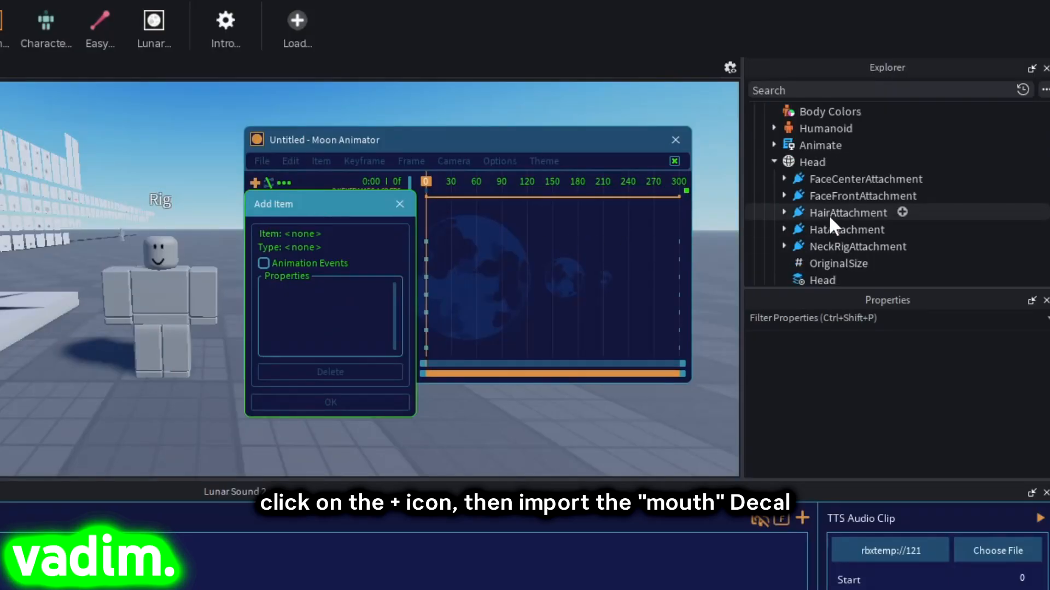
pyautogui.click(818, 146)
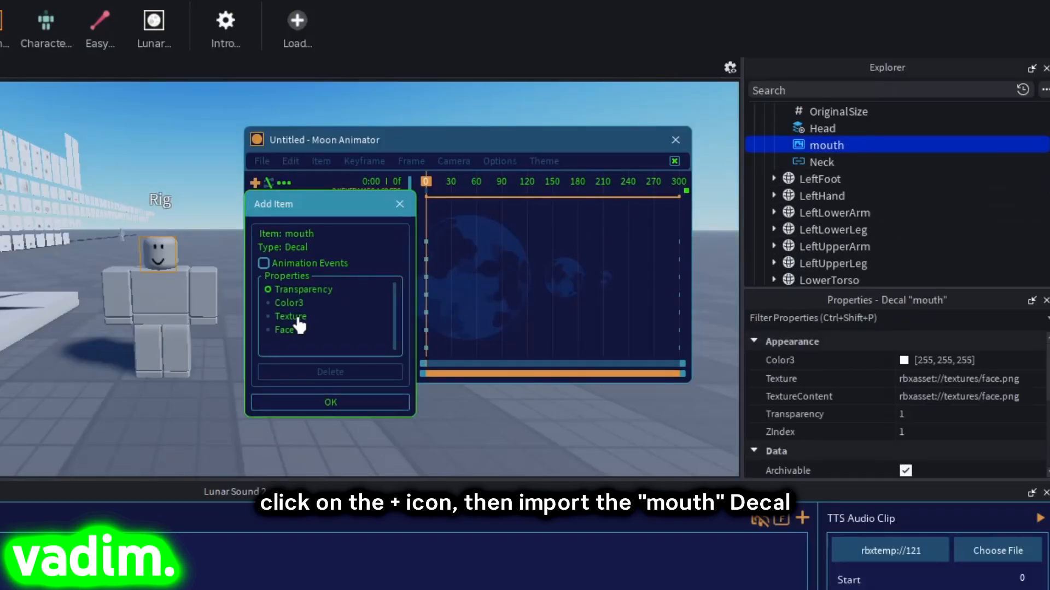
pyautogui.click(268, 316)
pyautogui.click(338, 402)
# - Add the SurfaceGui's Mouth ImageLabel to the Moon Animator file with only the ImageTransparency property enabled
pyautogui.scroll(10, 854, 204)
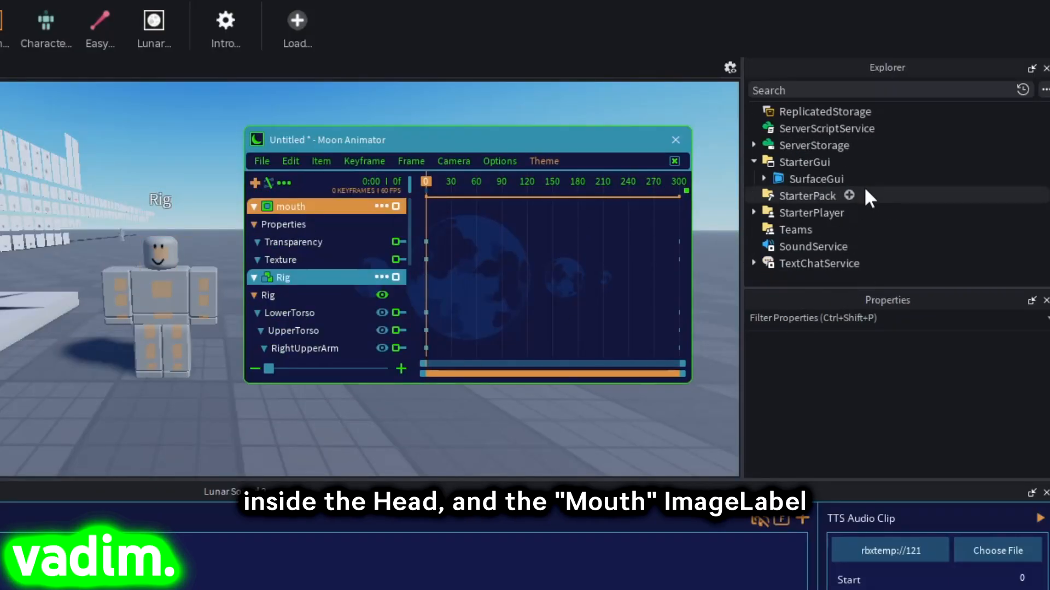
pyautogui.click(765, 179)
pyautogui.click(788, 211)
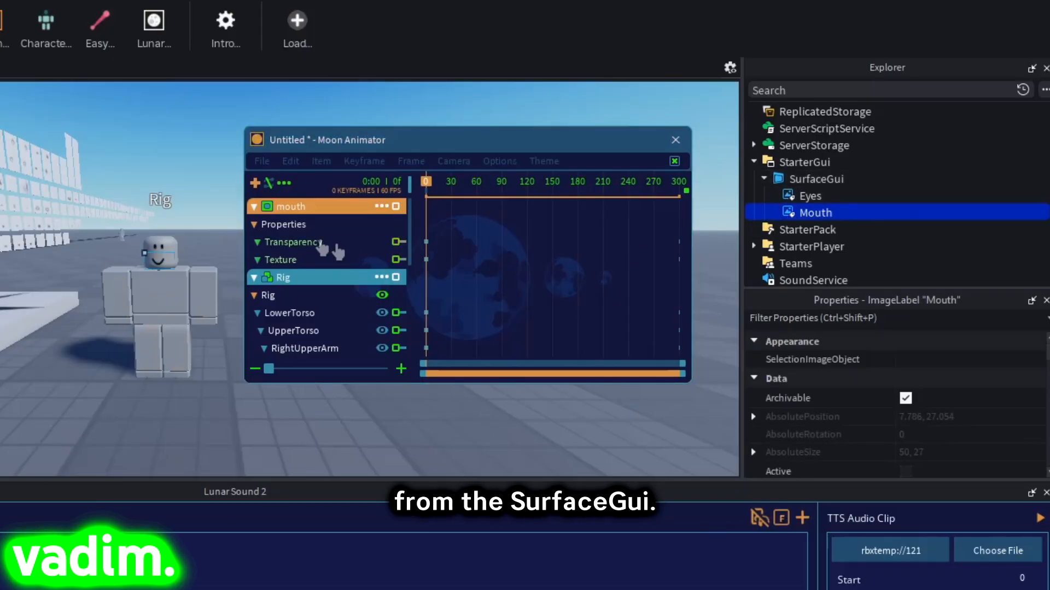
pyautogui.click(255, 184)
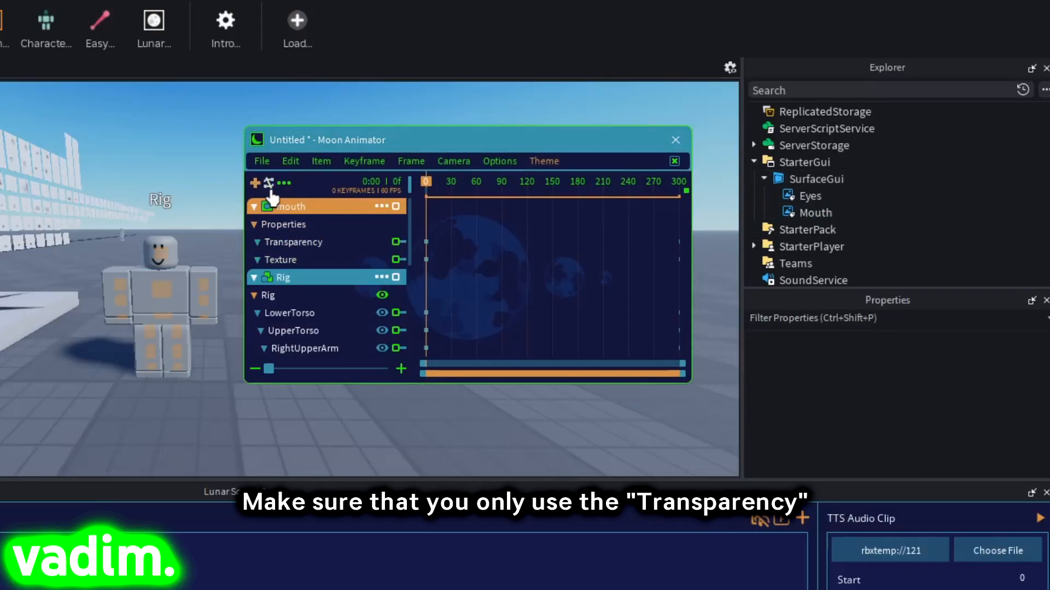
pyautogui.click(256, 184)
pyautogui.click(803, 213)
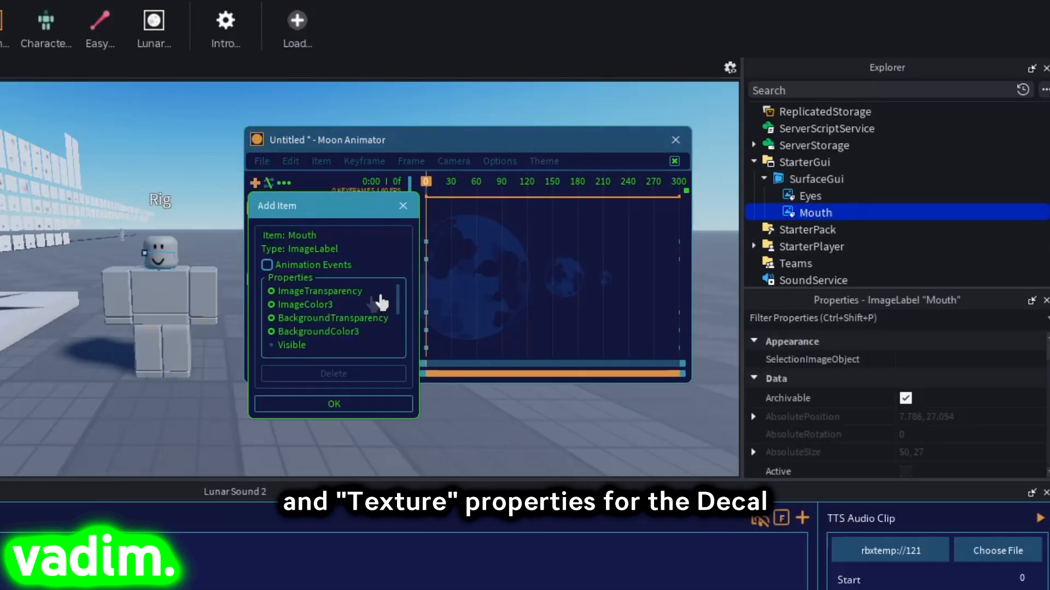
pyautogui.click(322, 332)
pyautogui.click(334, 318)
pyautogui.click(323, 304)
pyautogui.scroll(-3, 328, 314)
pyautogui.scroll(3, 350, 328)
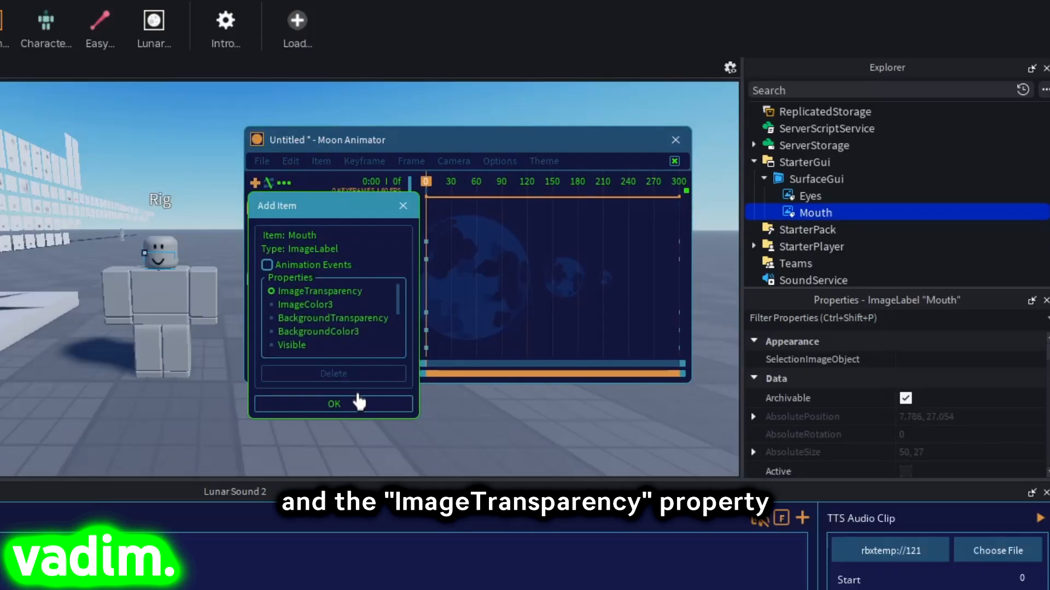
pyautogui.click(358, 404)
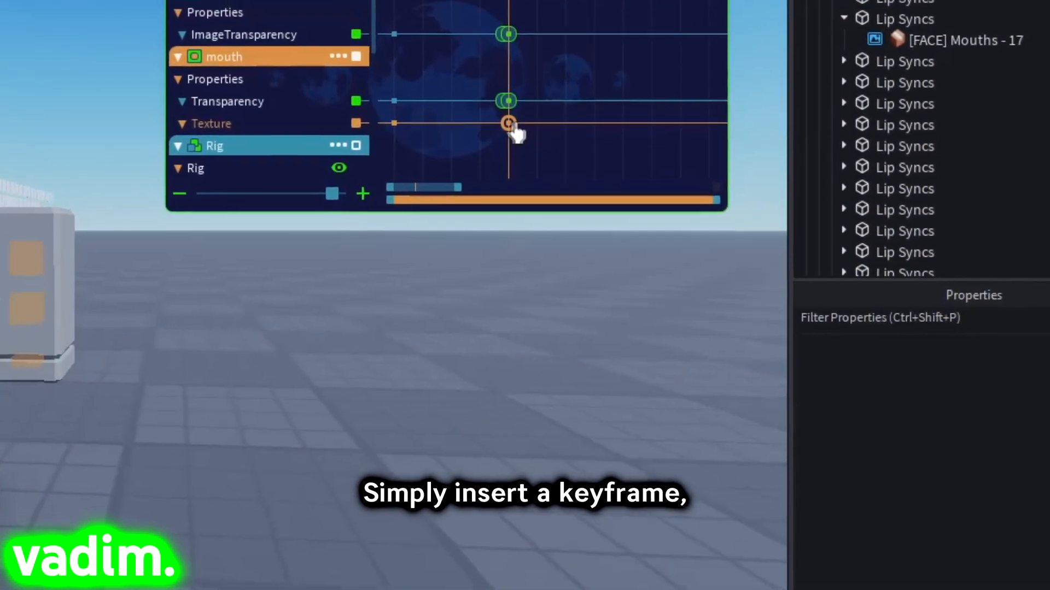
pyautogui.rightClick(514, 264)
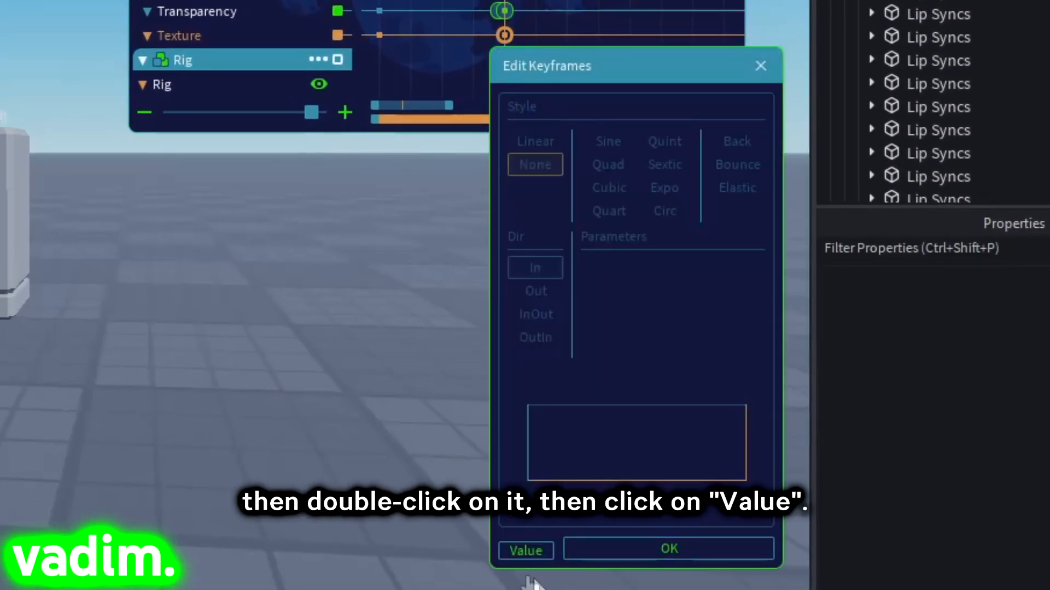
pyautogui.click(524, 552)
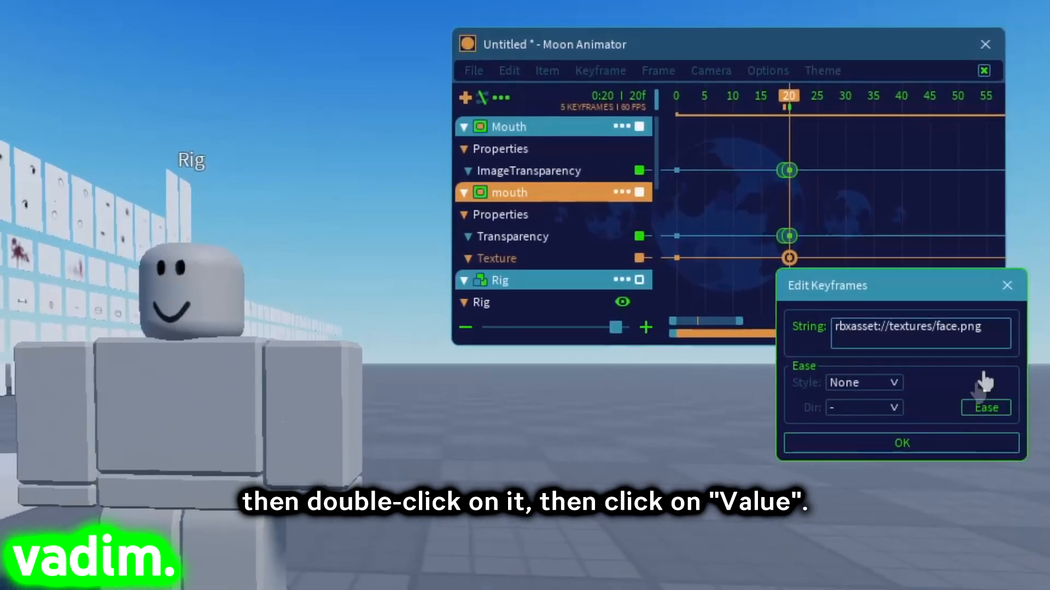
pyautogui.doubleClick(967, 328)
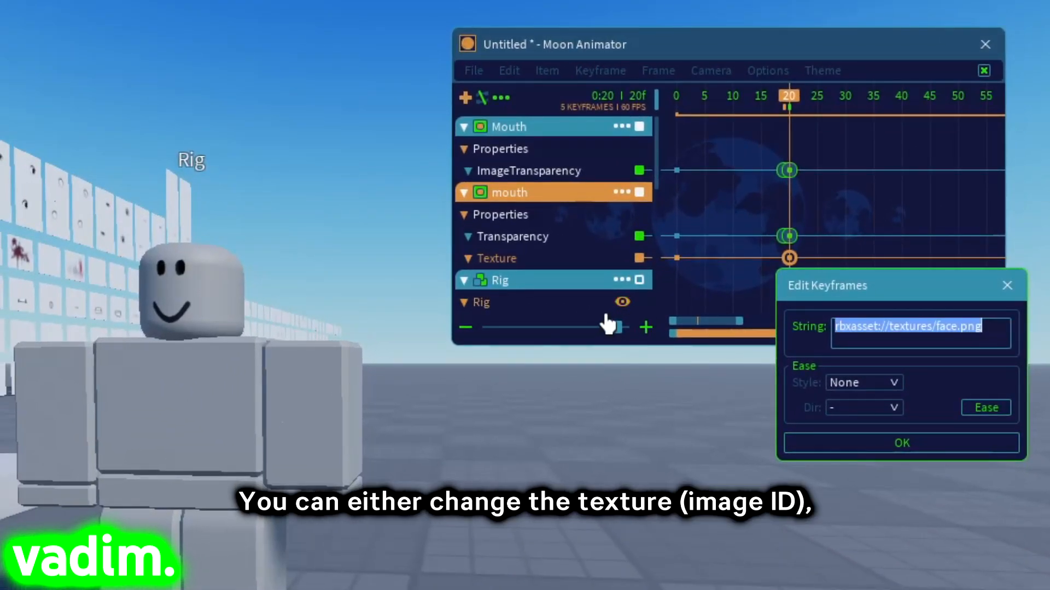
pyautogui.press('BackSpace')
pyautogui.hotkey('ctrl', 'v')
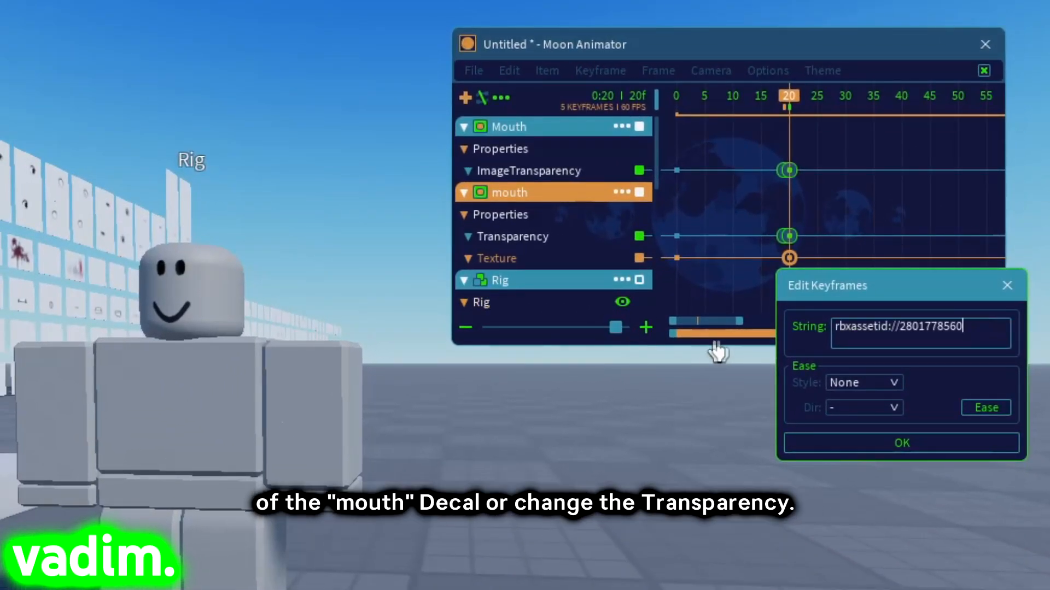
pyautogui.click(949, 449)
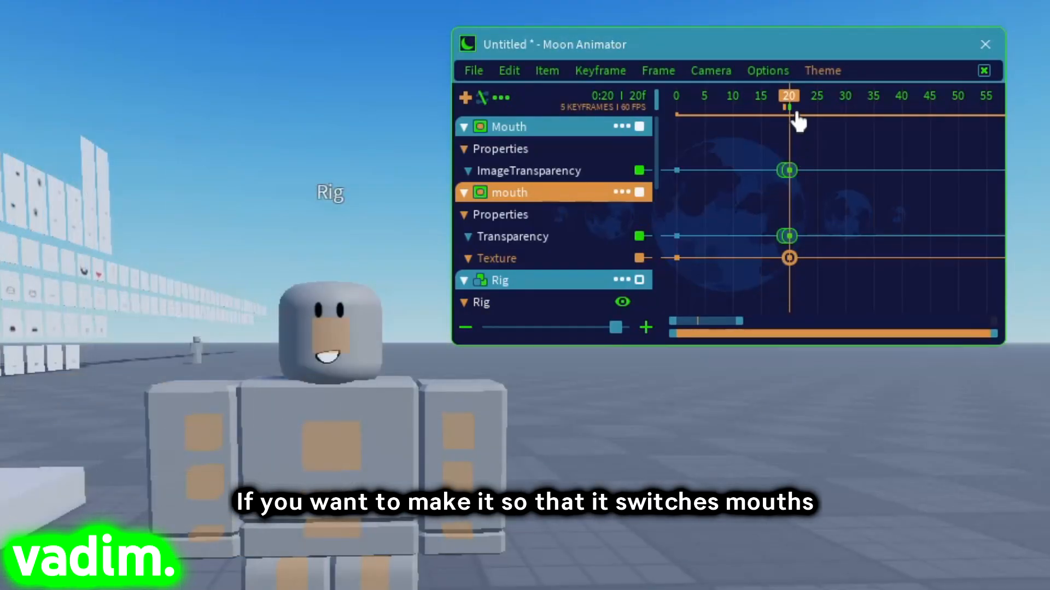
# - Check the values of the Mouth ImageLabel's ImageTransparency keyframes at frames 19 and 20
pyautogui.click(778, 99)
pyautogui.scroll(3, 771, 180)
pyautogui.click(768, 171)
pyautogui.rightClick(768, 172)
pyautogui.moveTo(827, 196); pyautogui.dragTo(886, 188)
pyautogui.click(899, 331)
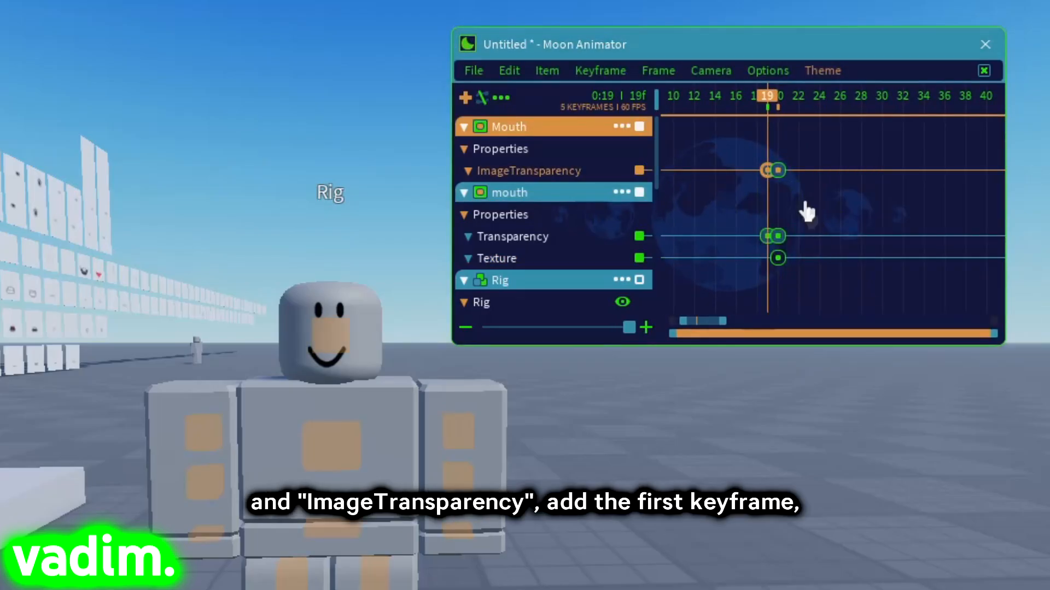
pyautogui.click(777, 170)
pyautogui.rightClick(778, 170)
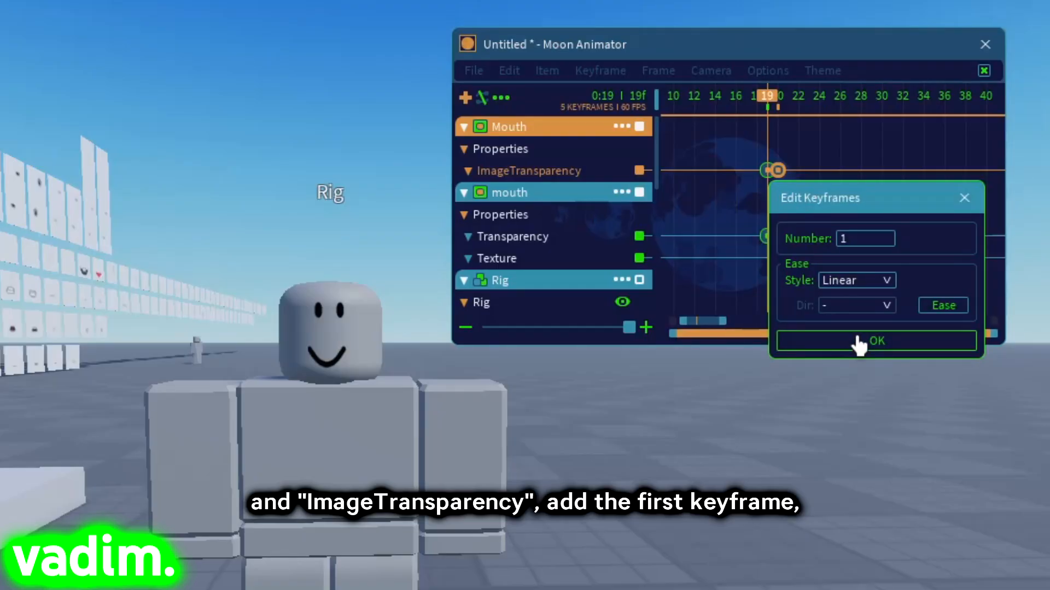
pyautogui.click(858, 341)
# - Check the values of the mouth Decal's Transparency keyframes at frames 19 and 20
pyautogui.click(768, 236)
pyautogui.rightClick(767, 235)
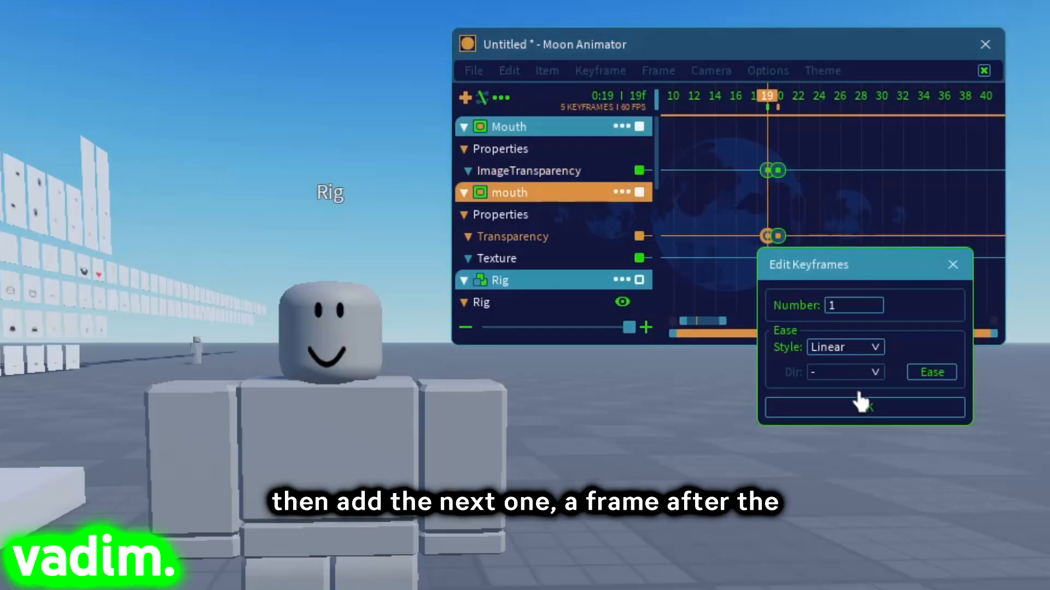
pyautogui.click(864, 411)
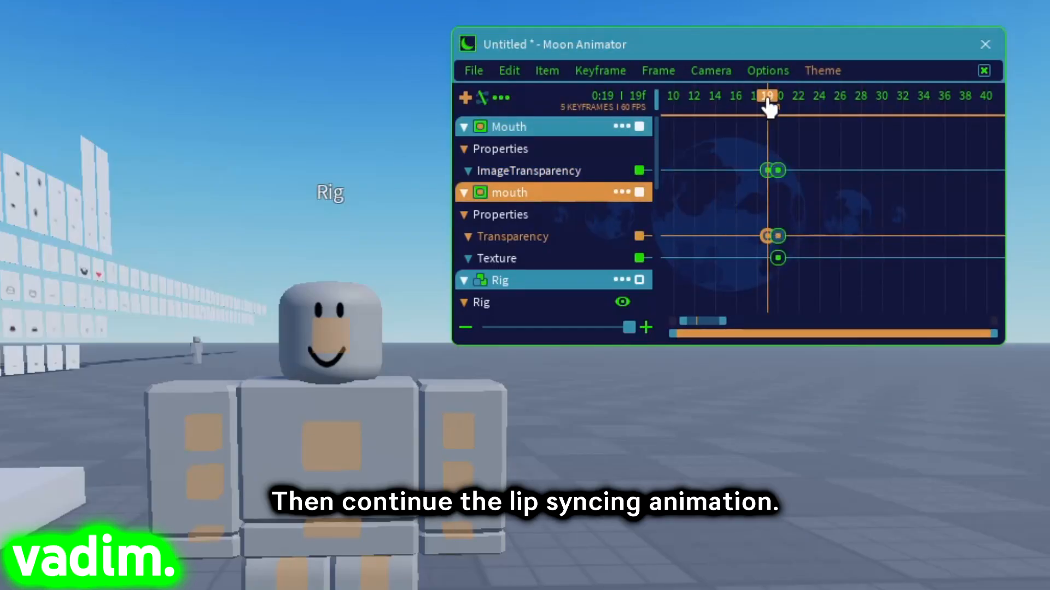
pyautogui.click(778, 103)
pyautogui.click(778, 235)
pyautogui.rightClick(777, 236)
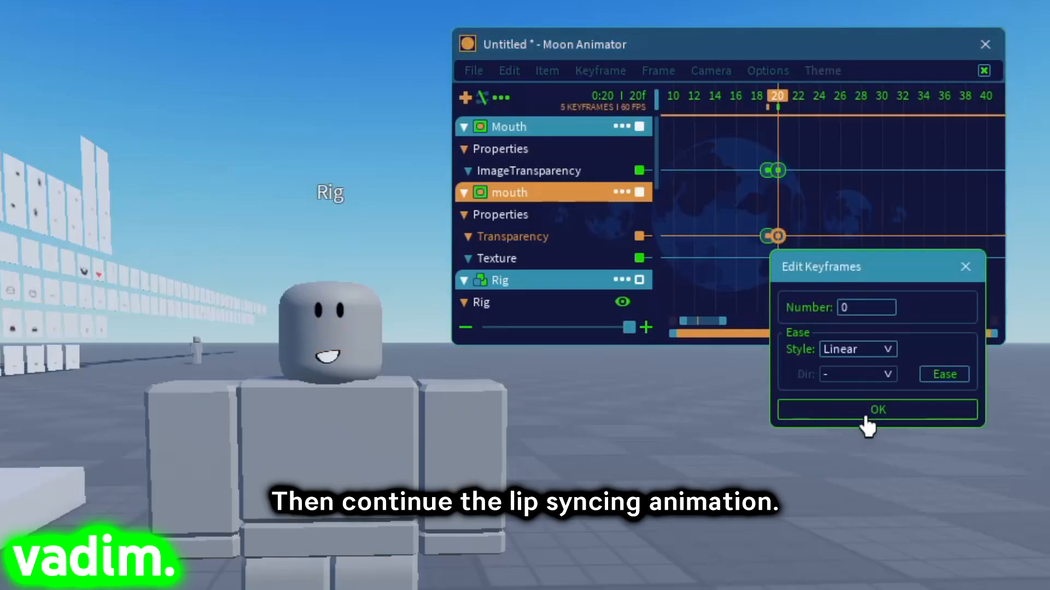
pyautogui.click(864, 416)
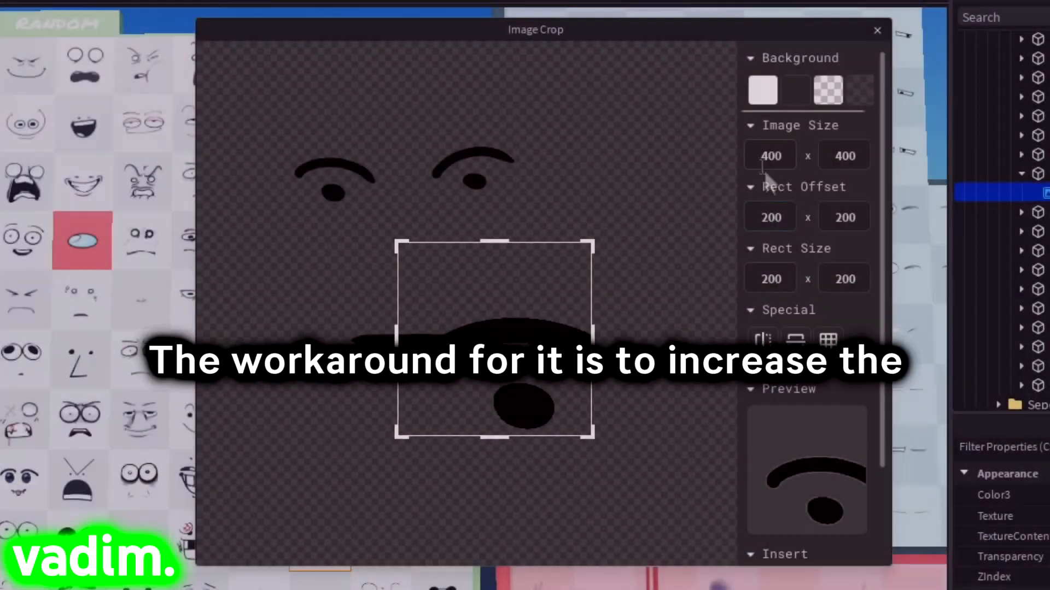
# - Set the image size in the Image Crop window to 1000 x 1000
pyautogui.write('1000')
pyautogui.press('Tab')
pyautogui.write('1000')
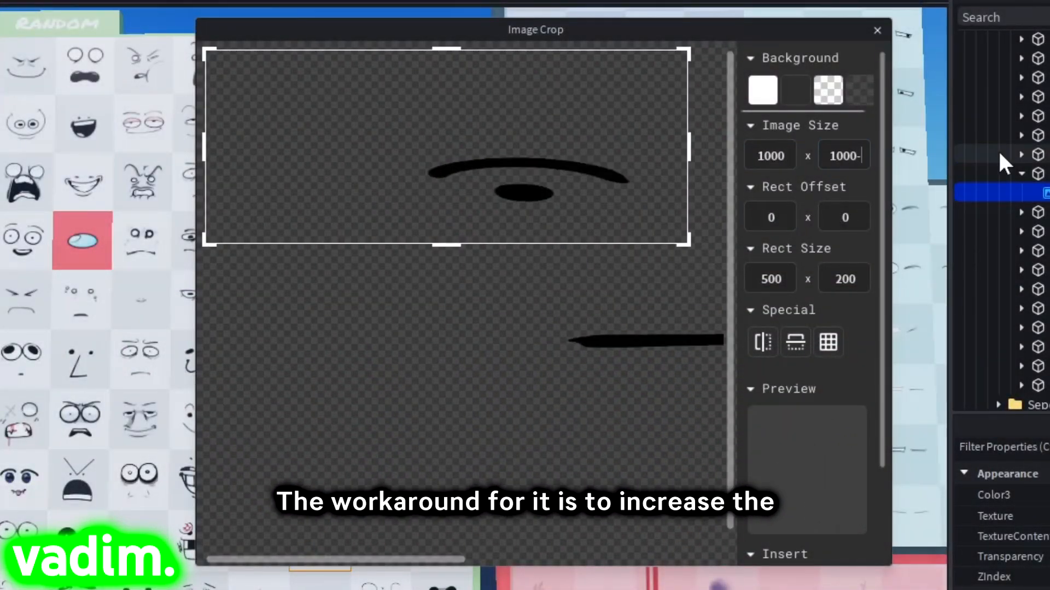